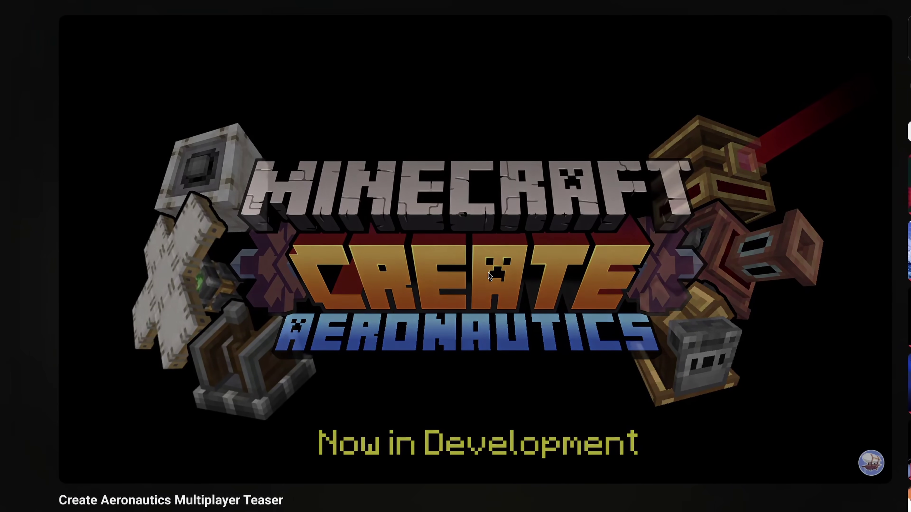
Step: Pause the Create Aeronautics Multiplayer Teaser video
left_click(544, 339)
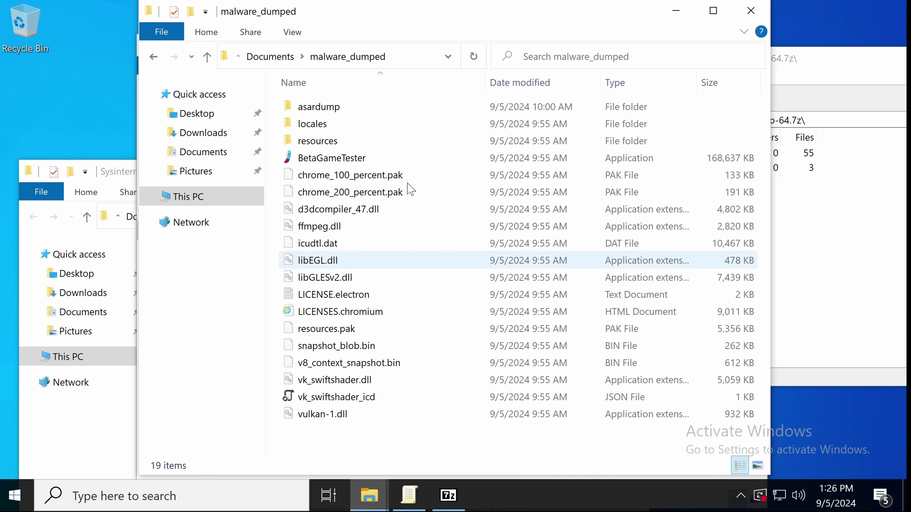
Step: Launch Procmon from Downloads\SysinternalsSuite (1) and expand the UAC prompt's details
left_click(83, 462)
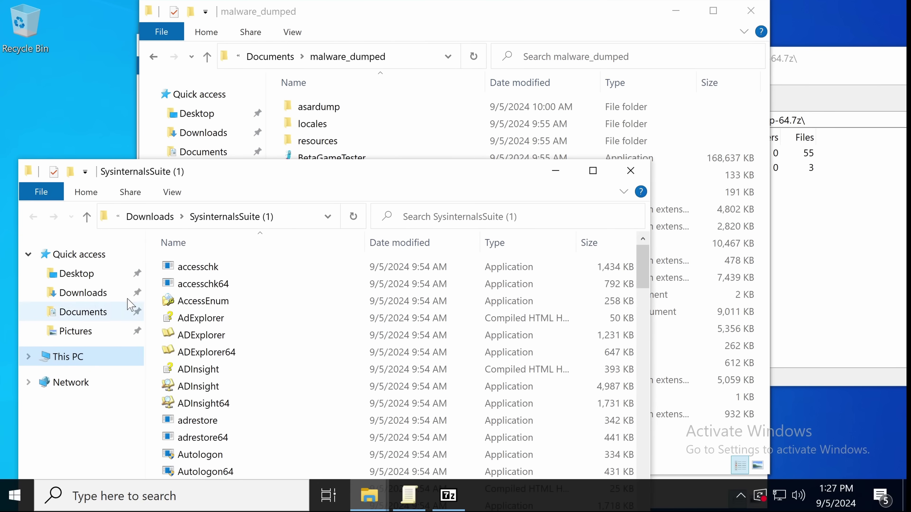
left_click(107, 294)
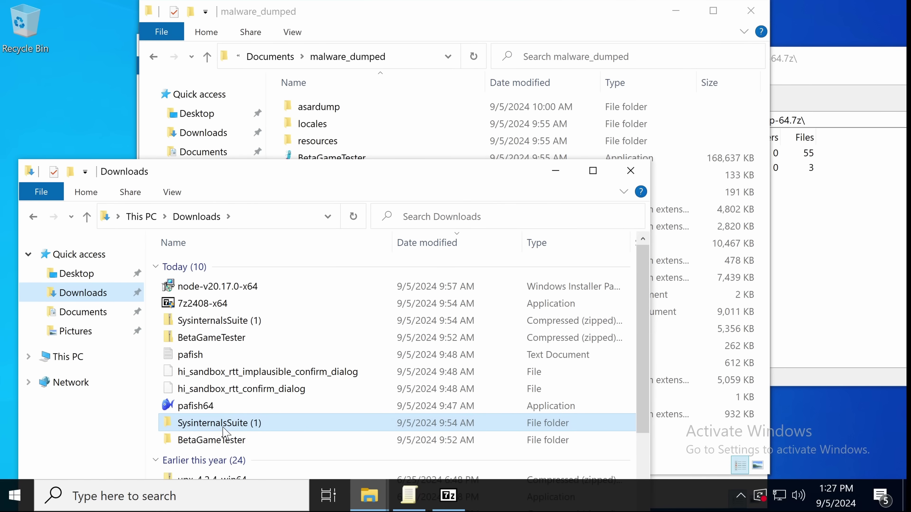
double_click(221, 432)
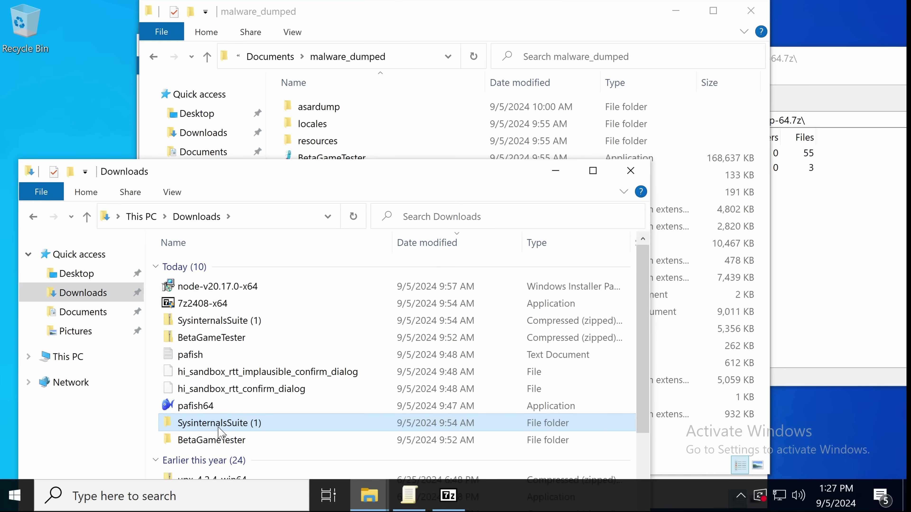
key("p")
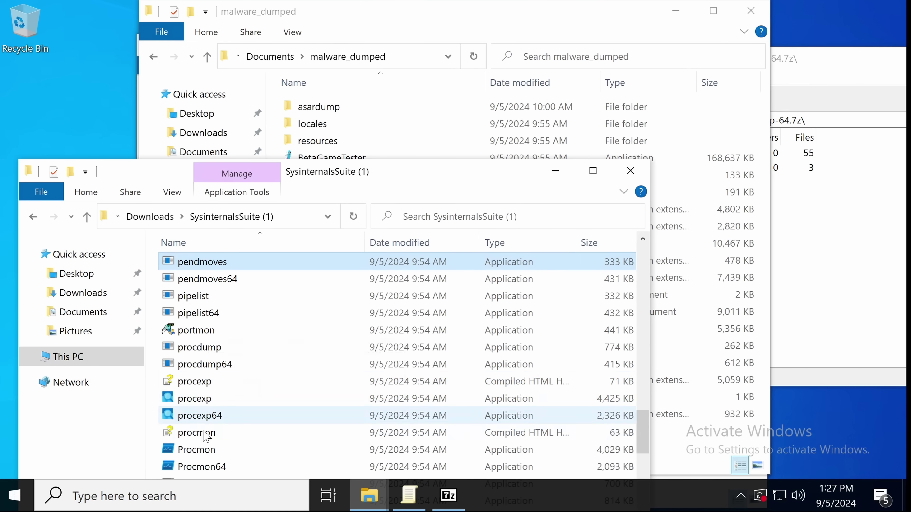
double_click(200, 453)
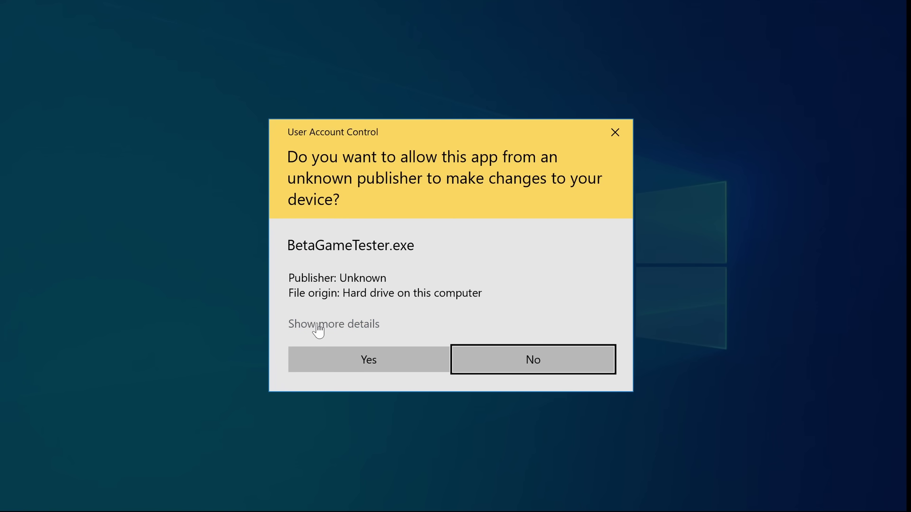
left_click(318, 324)
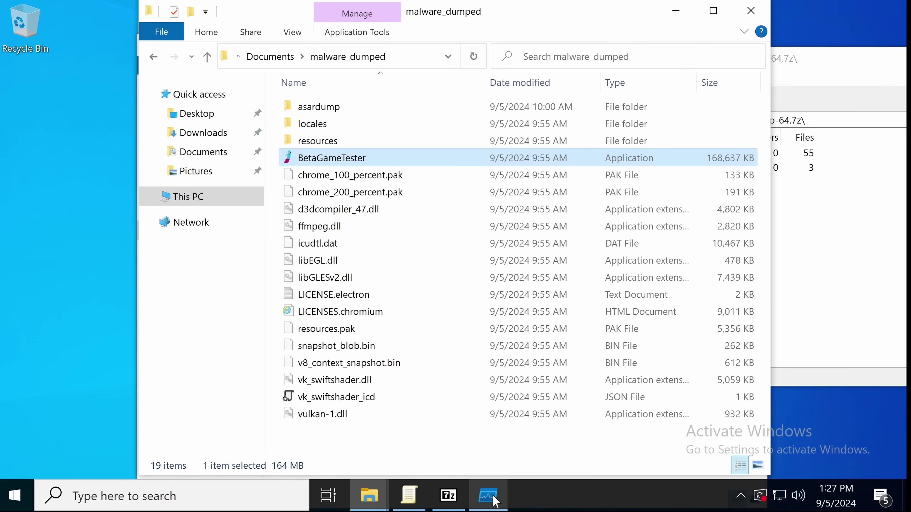
Step: Bring Process Monitor forward and open Task Manager's process list beside it
left_click(492, 493)
right_click(570, 495)
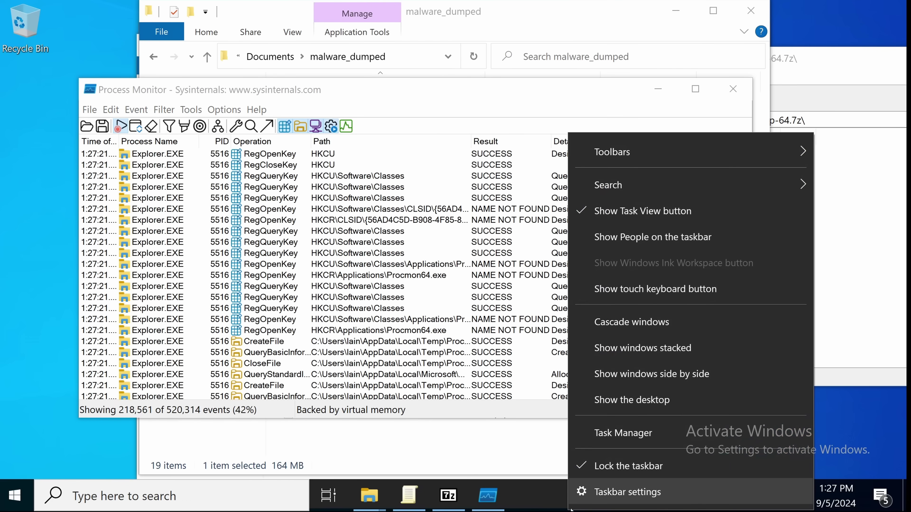
left_click(602, 431)
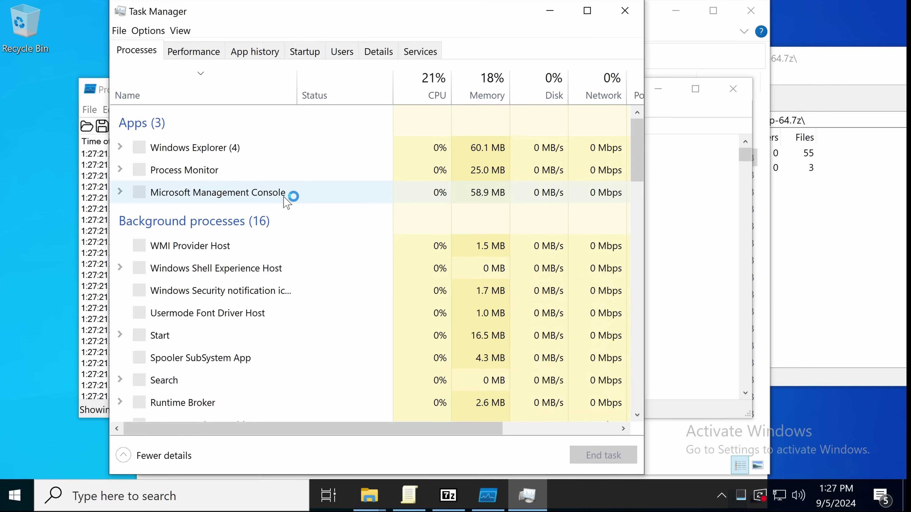
scroll(284, 201, "down", 3)
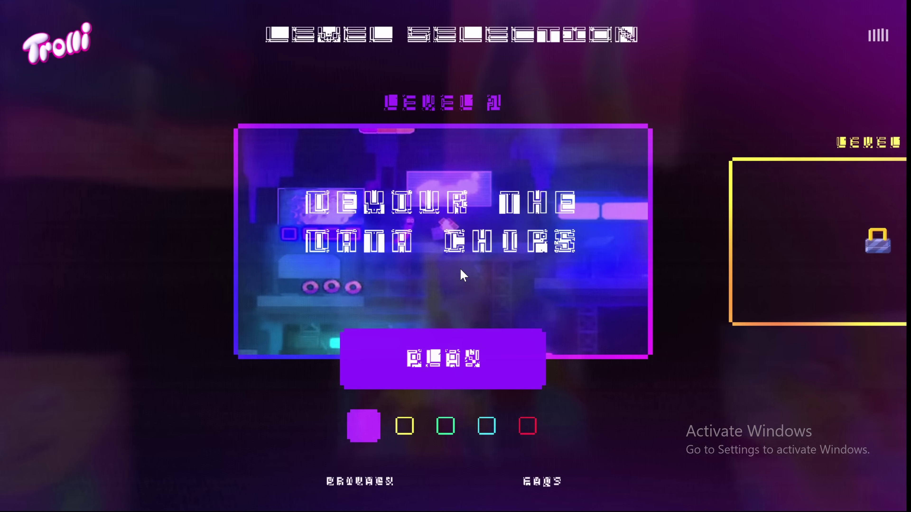
Step: Start Level 1 "Devour the Data Chips" in BetaGameTester
left_click(433, 353)
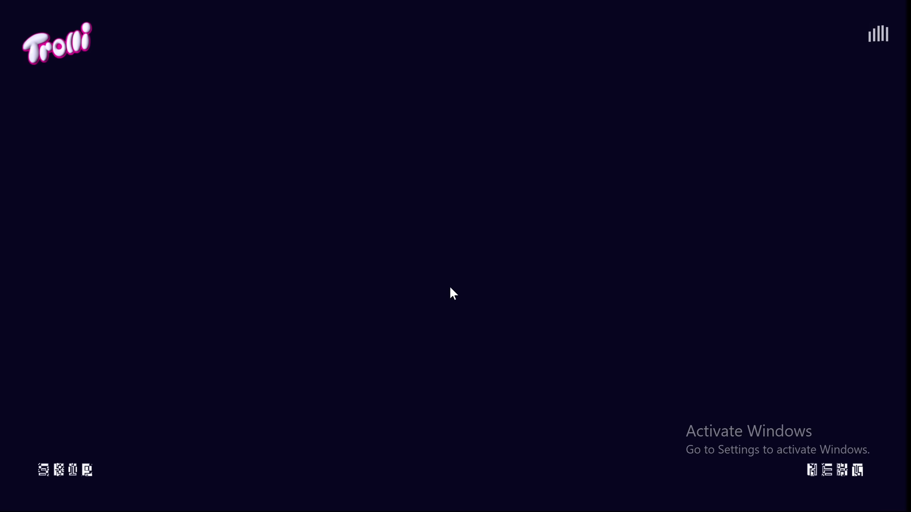
Step: In Task Manager, expand Microsoft Console Based Script and switch to its Error Code : 43 window
key("alt+Tab")
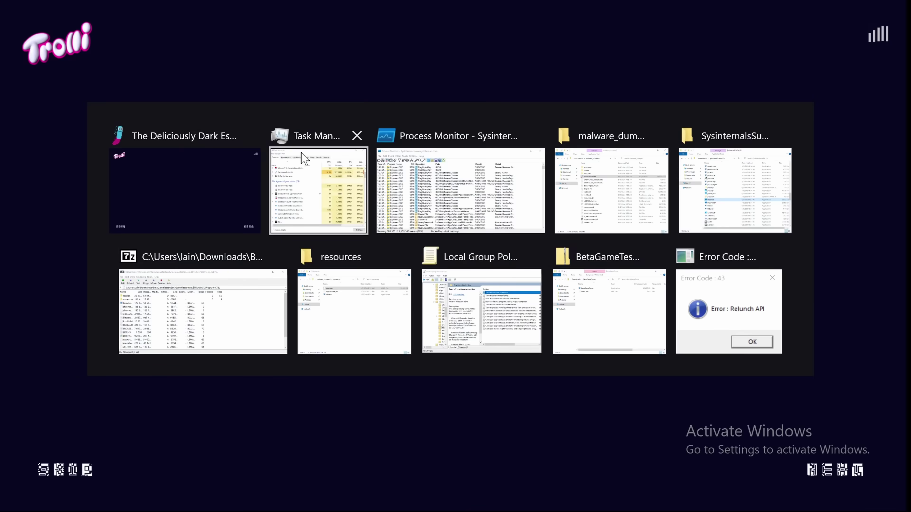
left_click(304, 158)
left_click(120, 122)
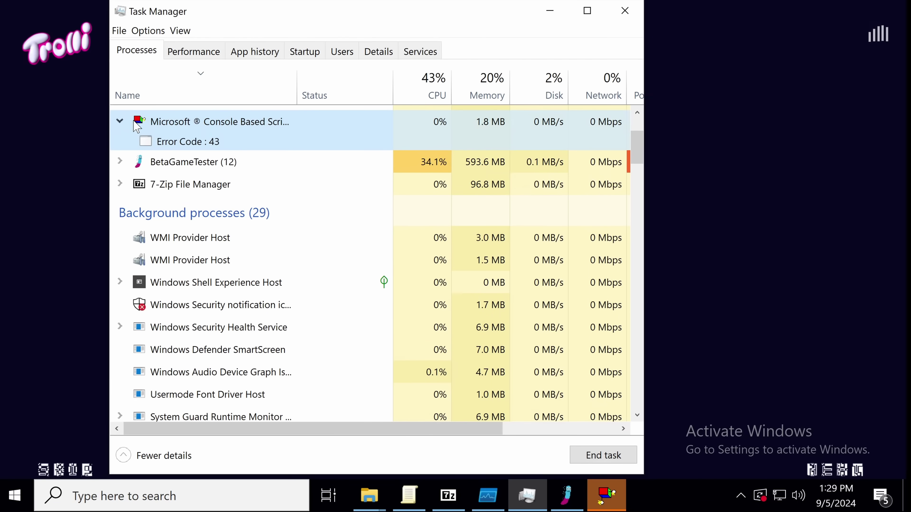
left_click(201, 142)
right_click(226, 135)
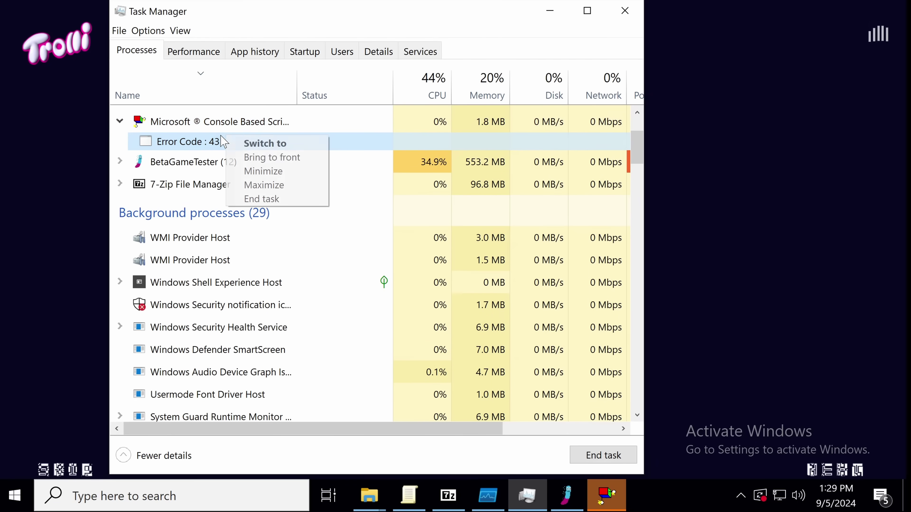
left_click(276, 157)
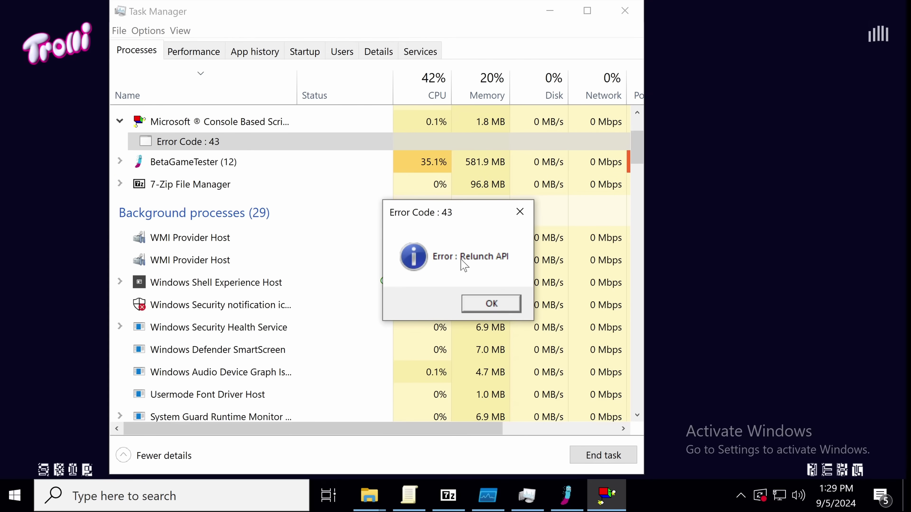
Step: Move the error dialog to the right and return to the SysinternalsSuite folder
left_click_drag(434, 221, 740, 198)
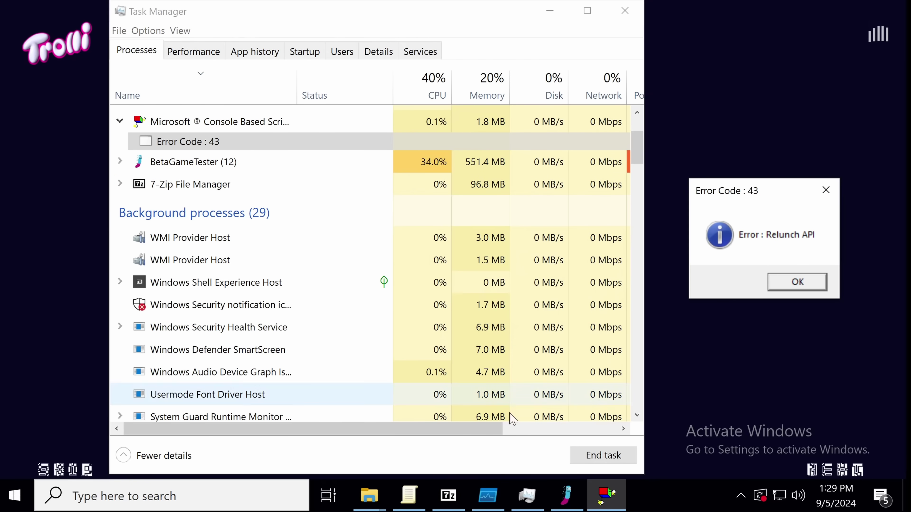
mouse_move(367, 495)
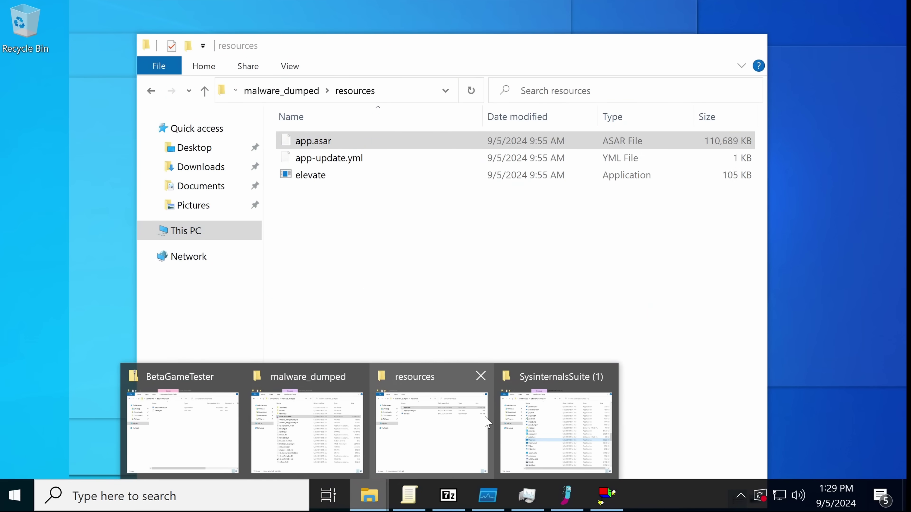
left_click(557, 427)
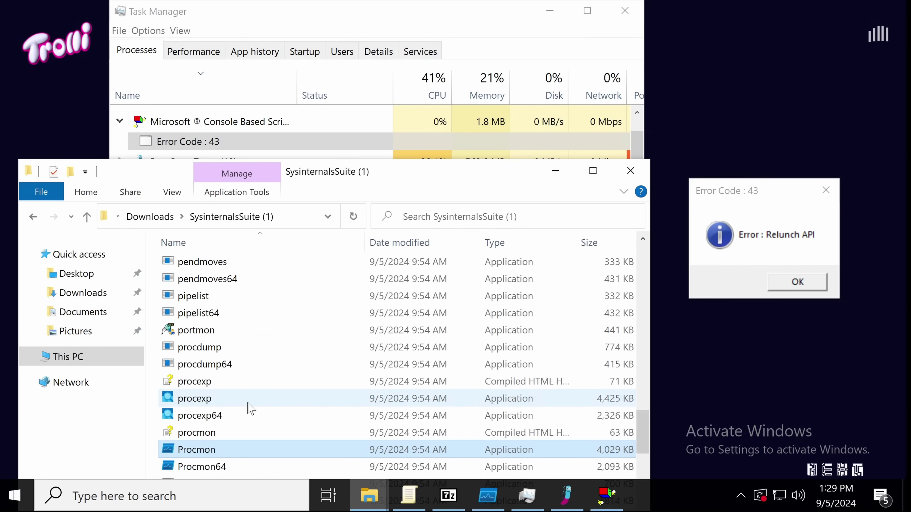
Step: Launch procexp64 and show details for all processes, running it as administrator
double_click(250, 413)
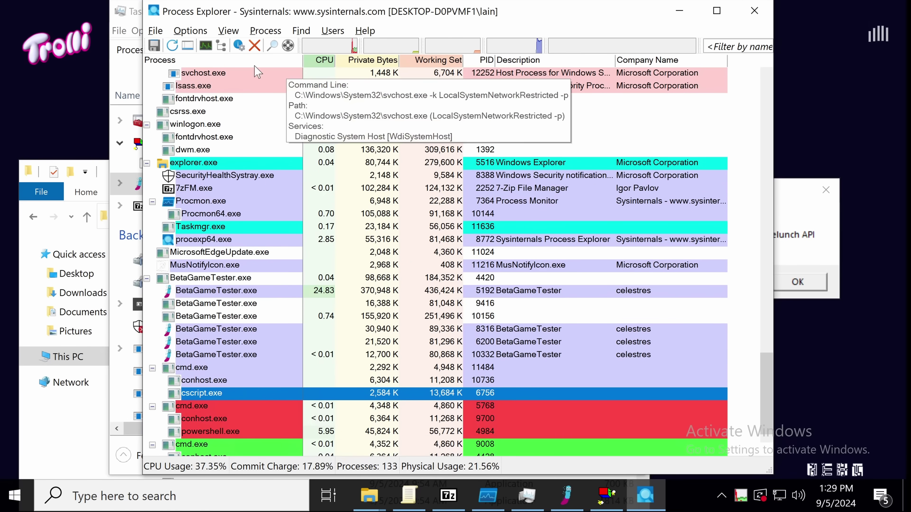
left_click(155, 31)
left_click(156, 31)
left_click(156, 30)
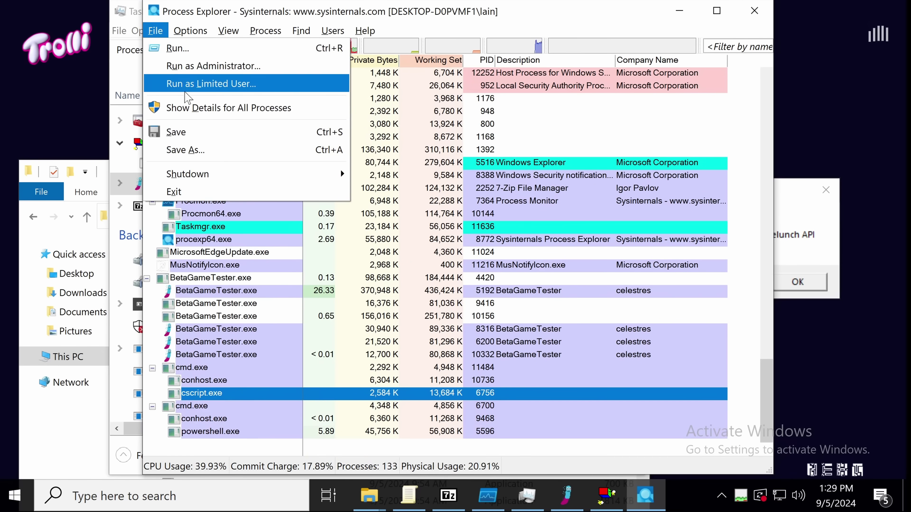
left_click(204, 109)
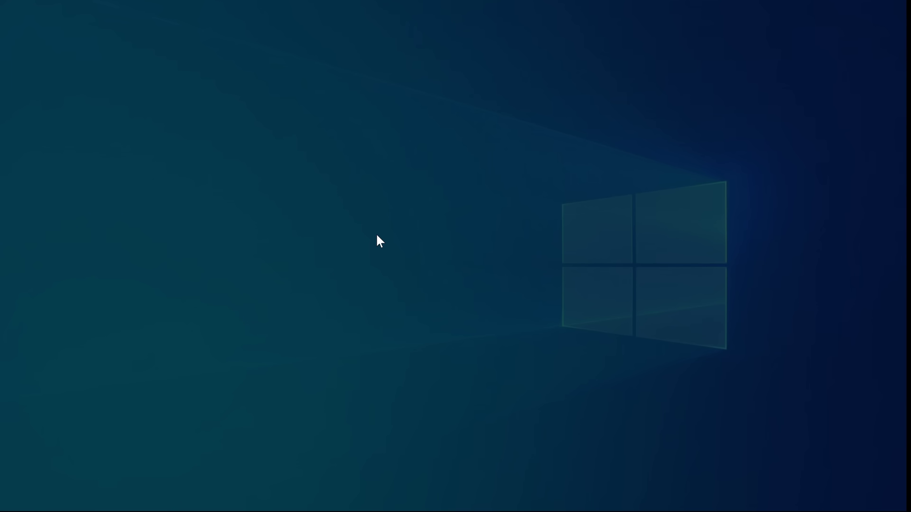
left_click(415, 355)
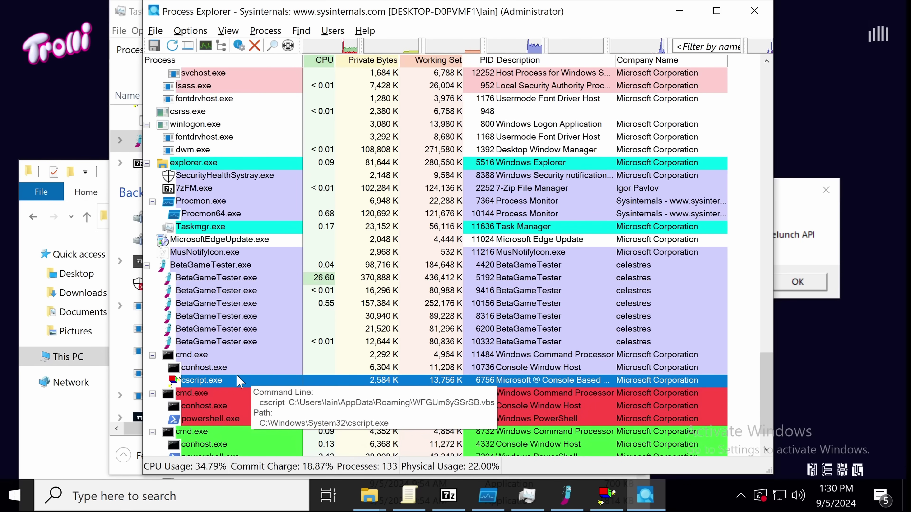
Step: Open %appdata% via Run and edit WFGUm6ySSrSB.vbs in Notepad
key("super+r")
type("%")
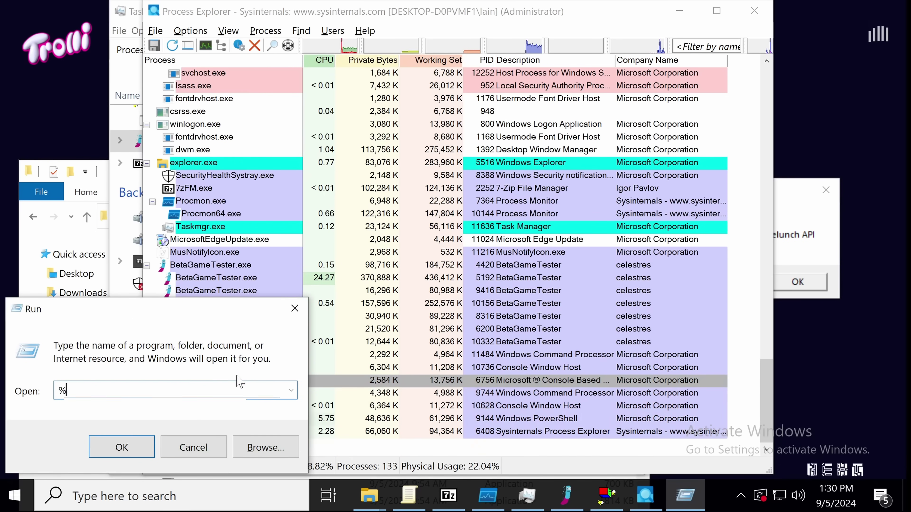
type("appdata%")
key("Return")
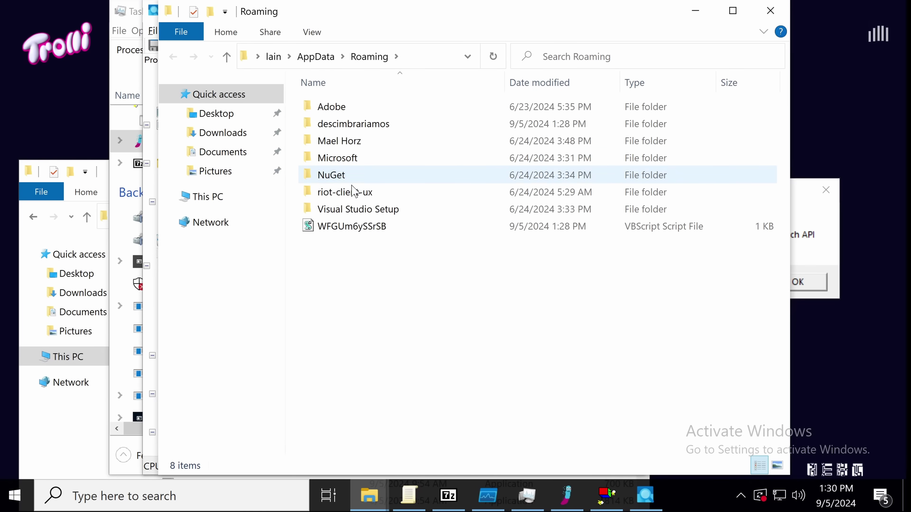
left_click(355, 226)
right_click(358, 226)
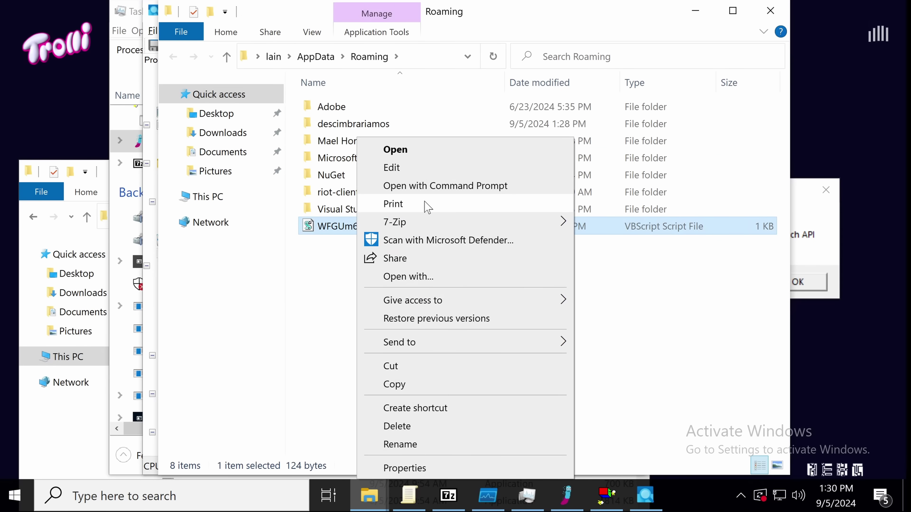
left_click(432, 168)
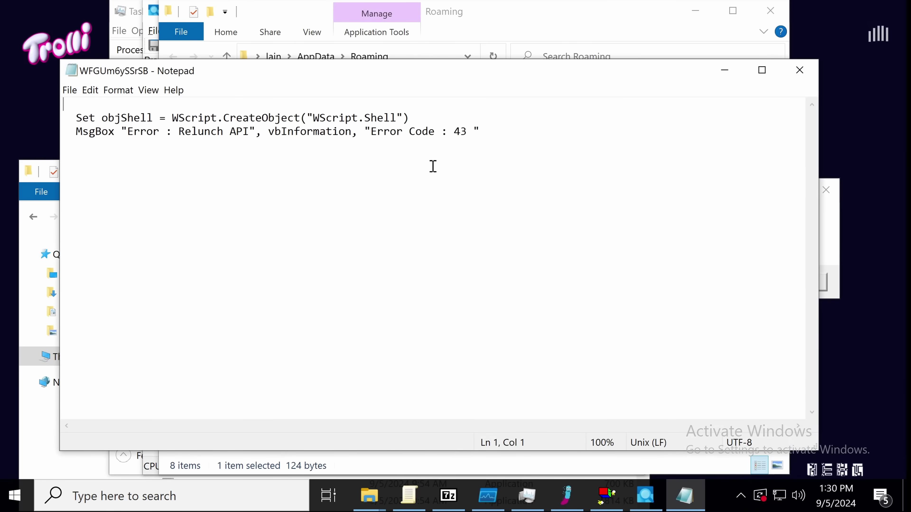
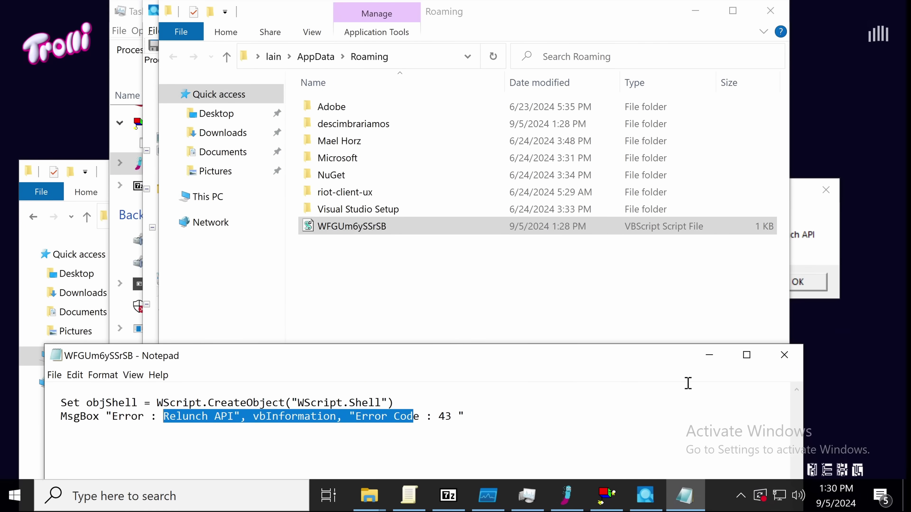
Step: Close the Notepad window with the WFGUm6ySSrSB VBScript, leaving the 'Error : Relunch API' box
left_click(784, 355)
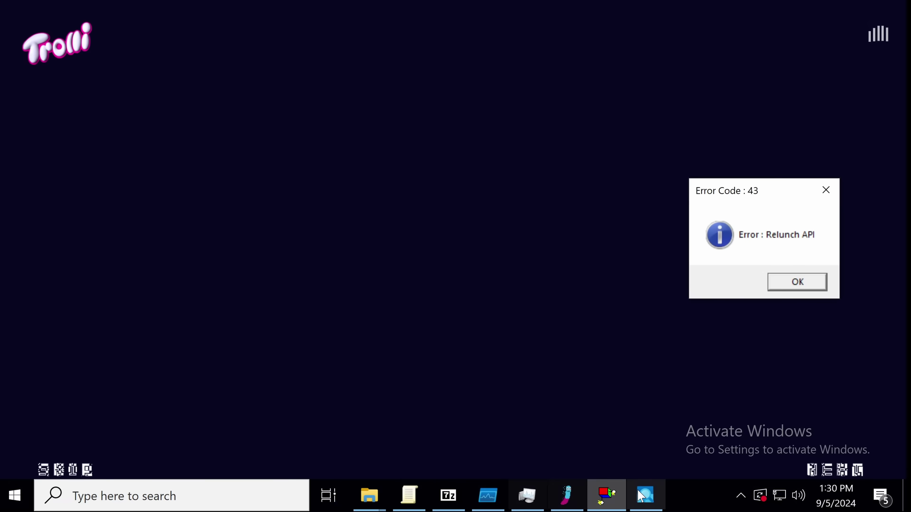
Step: In Process Explorer's tree, select the parent BetaGameTester.exe process with PID 4420
left_click(659, 496)
scroll(431, 413, "down", 1)
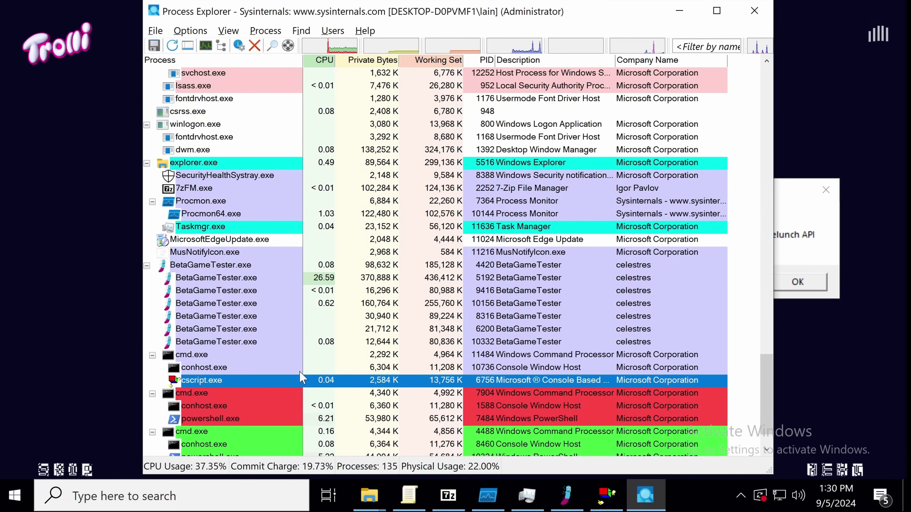
scroll(280, 287, "down", 1)
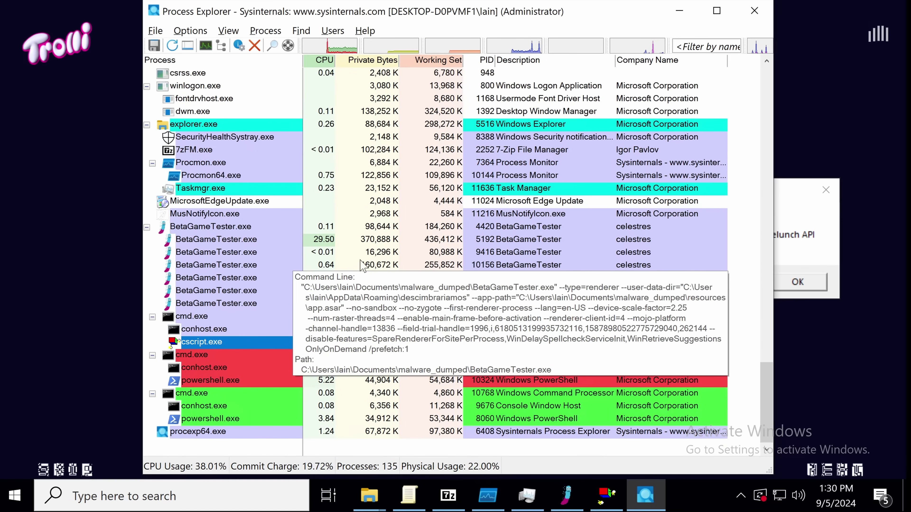
scroll(196, 273, "up", 1)
left_click(195, 269)
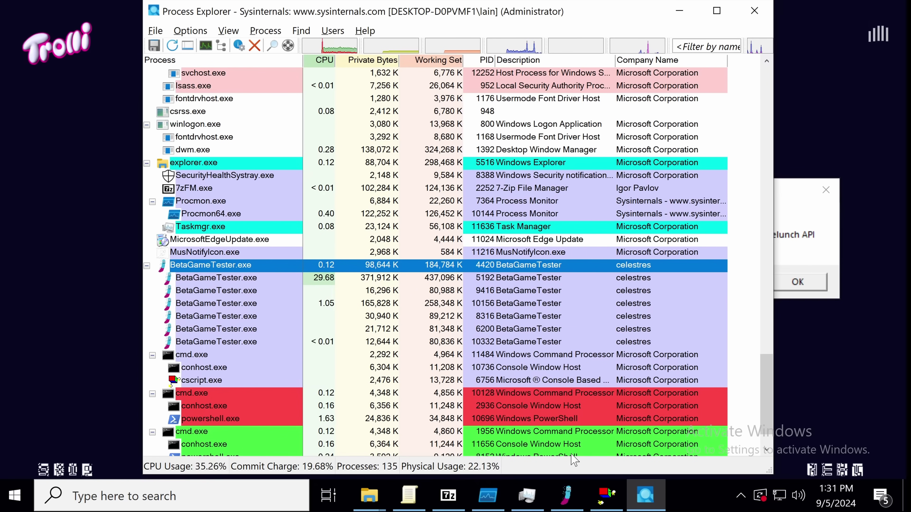
Step: Add and apply the Process Monitor filter rule 'Parent PID is 4420' with Include
left_click(488, 495)
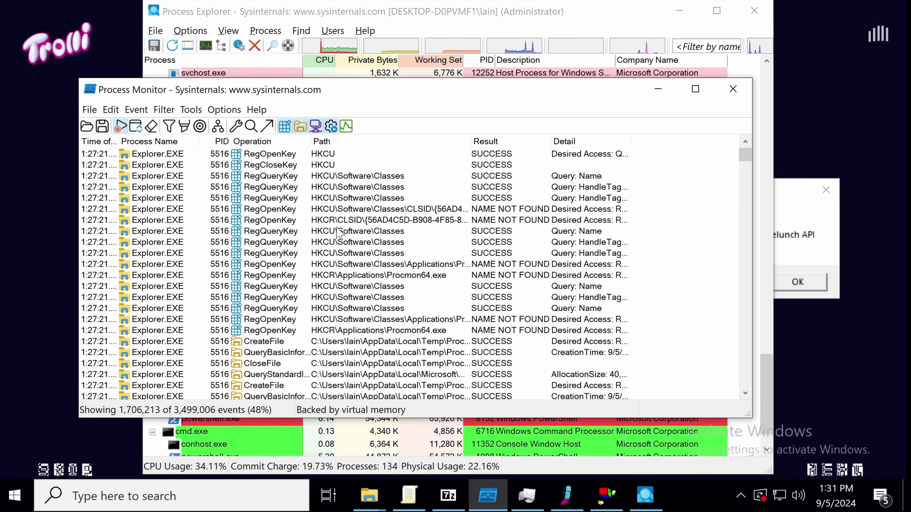
left_click(164, 109)
mouse_move(190, 109)
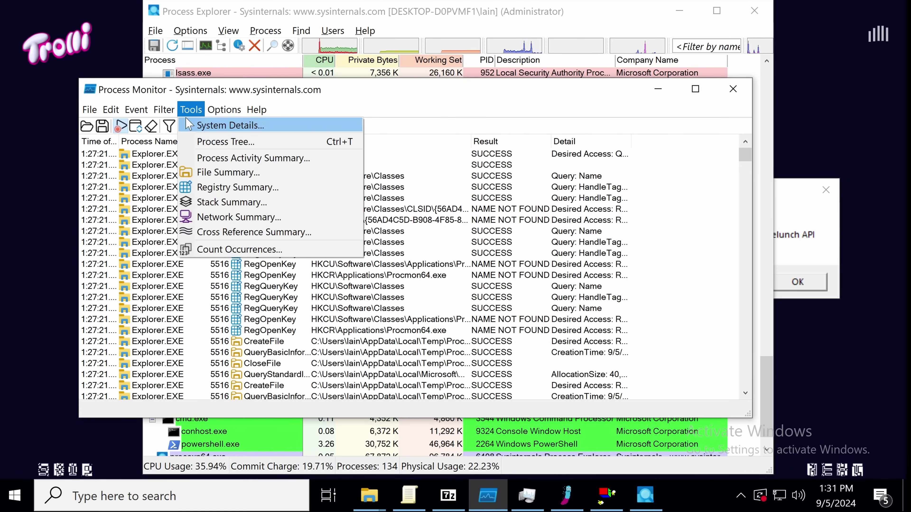
left_click(184, 141)
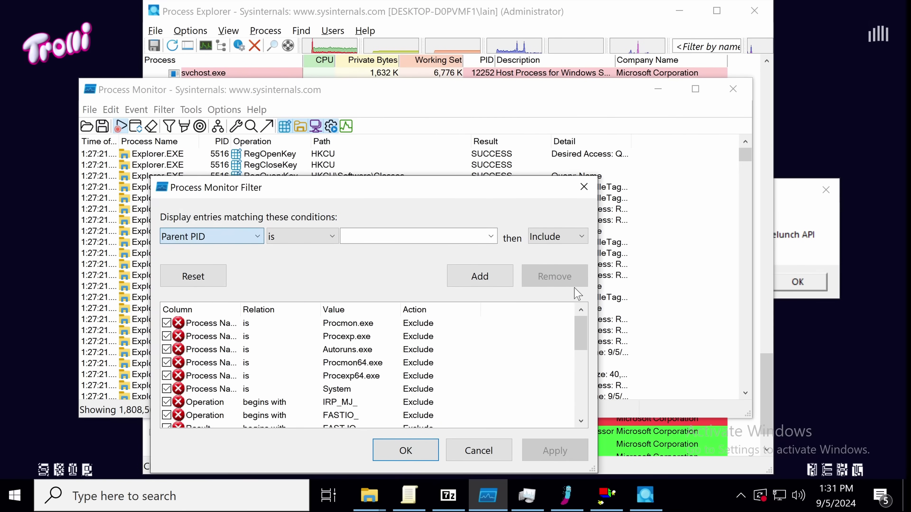
key("alt+Tab")
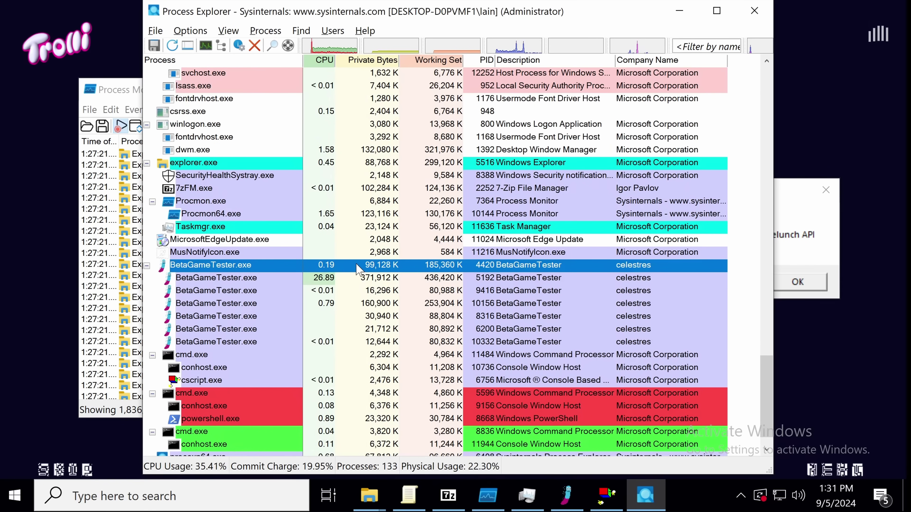
double_click(199, 265)
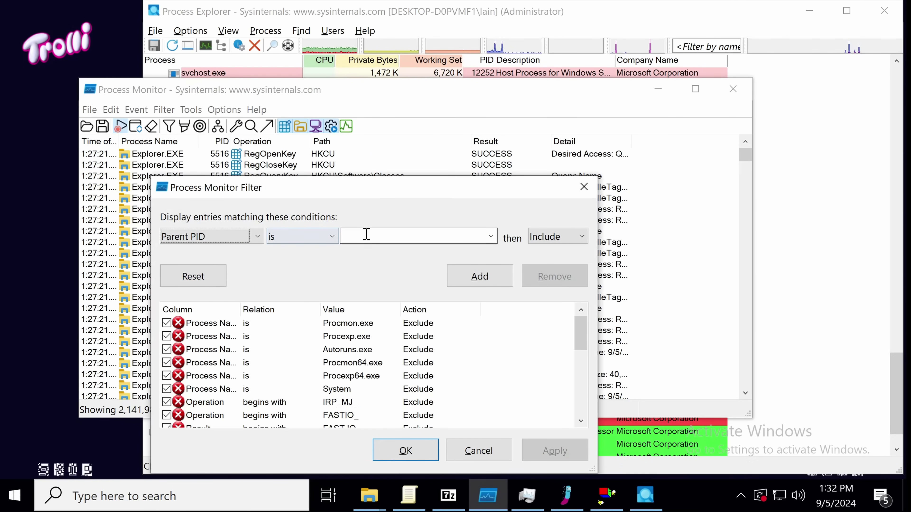
left_click(366, 234)
left_click(466, 276)
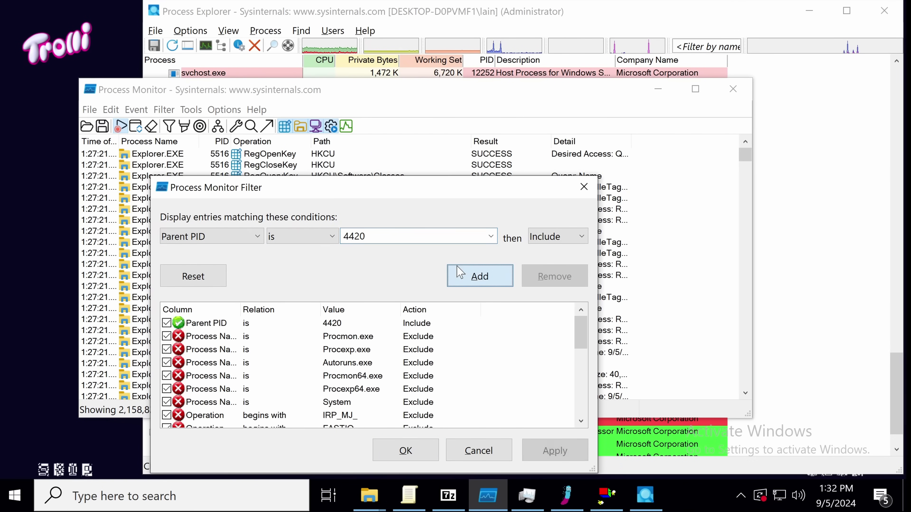
left_click(384, 453)
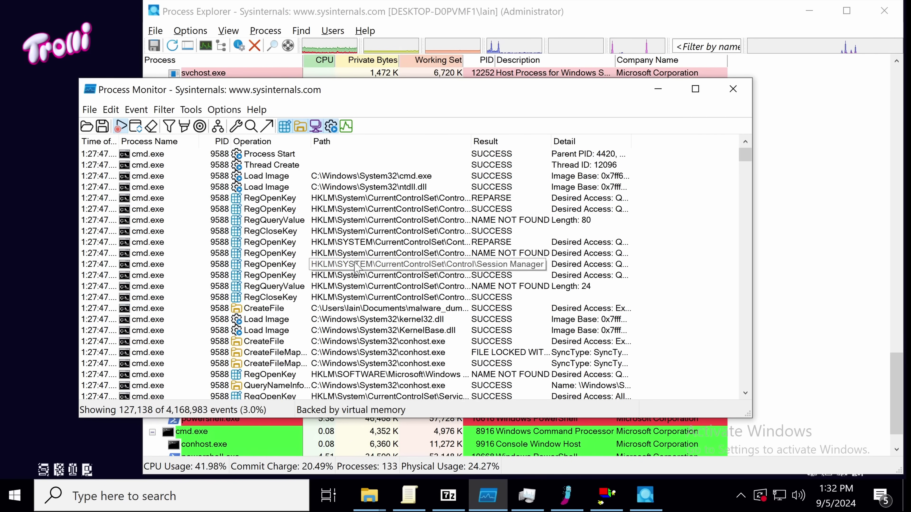
Step: Open the first cmd.exe Process Start event and read its wmic command line for processid=4420
left_click(211, 159)
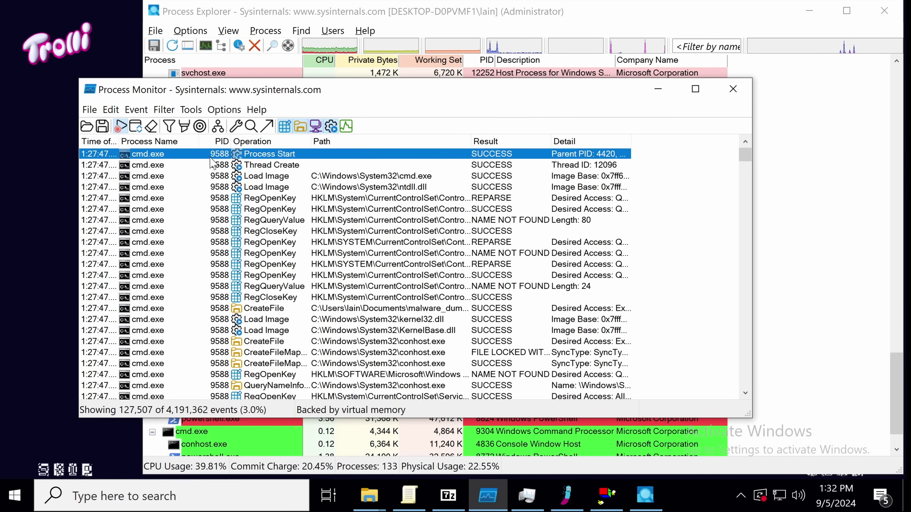
double_click(210, 158)
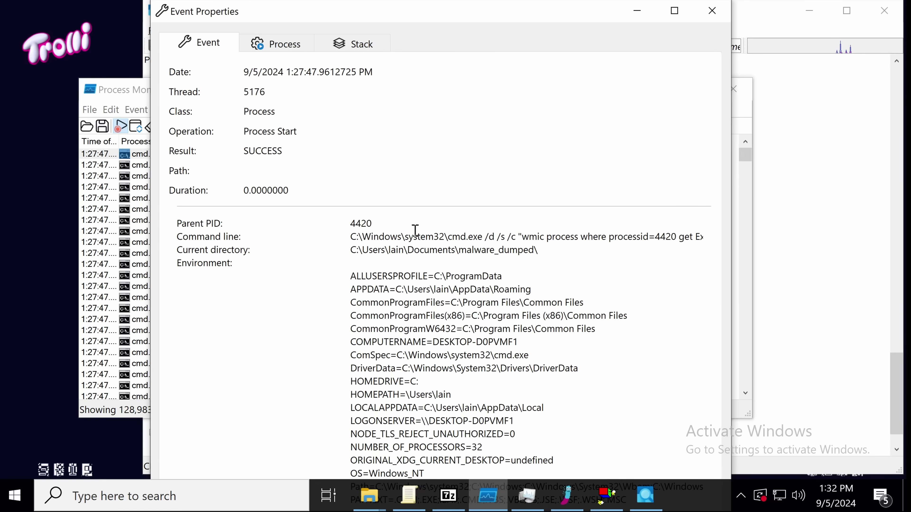
left_click_drag(677, 240, 609, 238)
left_click(711, 10)
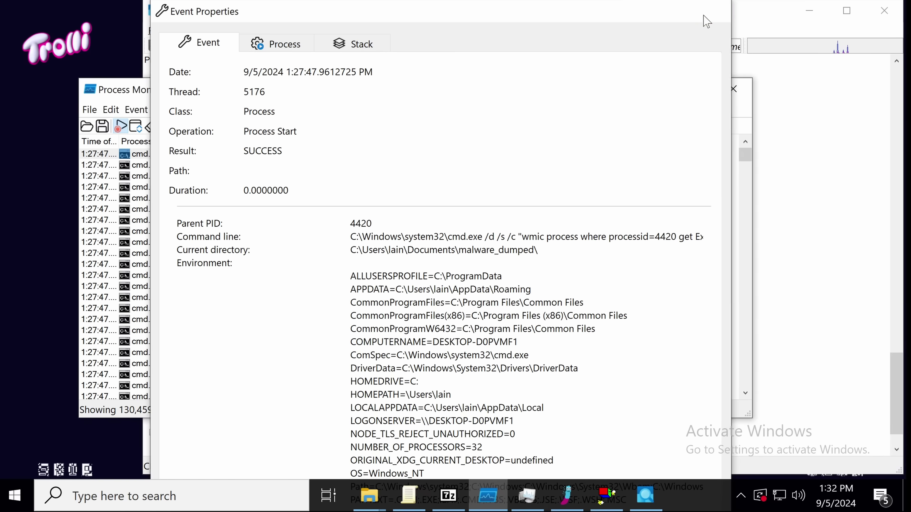
Step: Inspect a cmd.exe Process Start event's reg.exe QUERY command line, then scroll back up the list
left_click(290, 201)
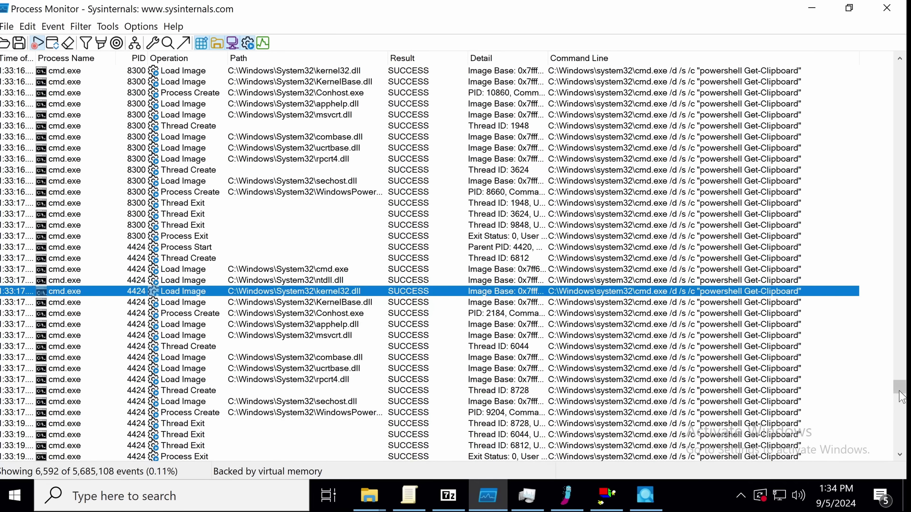
left_click(895, 146)
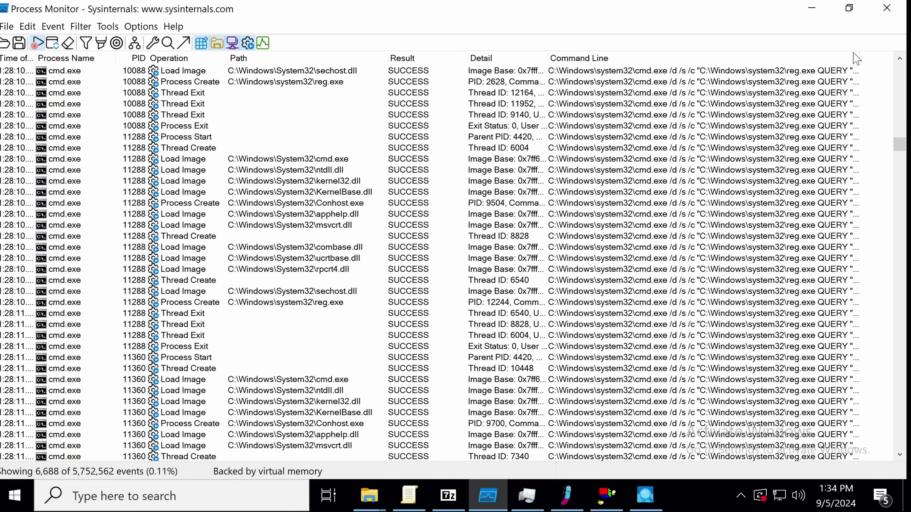
key("ctrl+p")
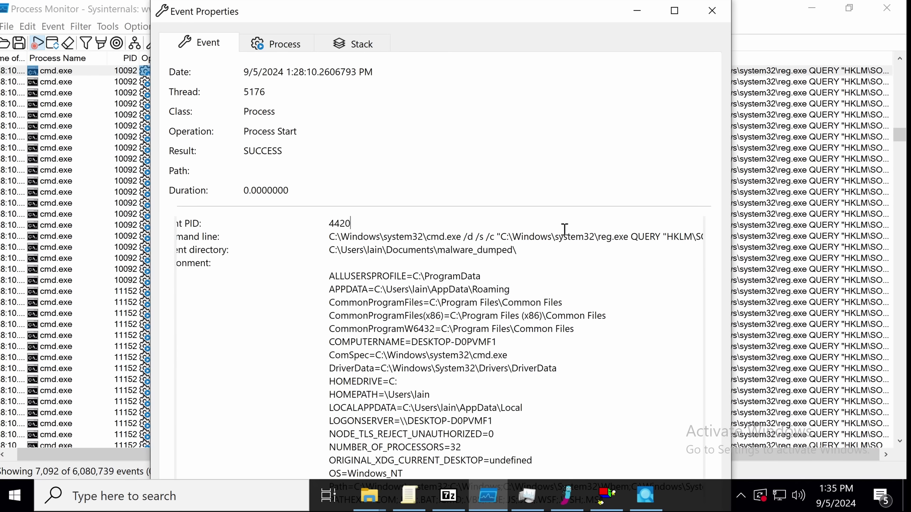
left_click(537, 237)
left_click(711, 11)
scroll(603, 129, "up", 8)
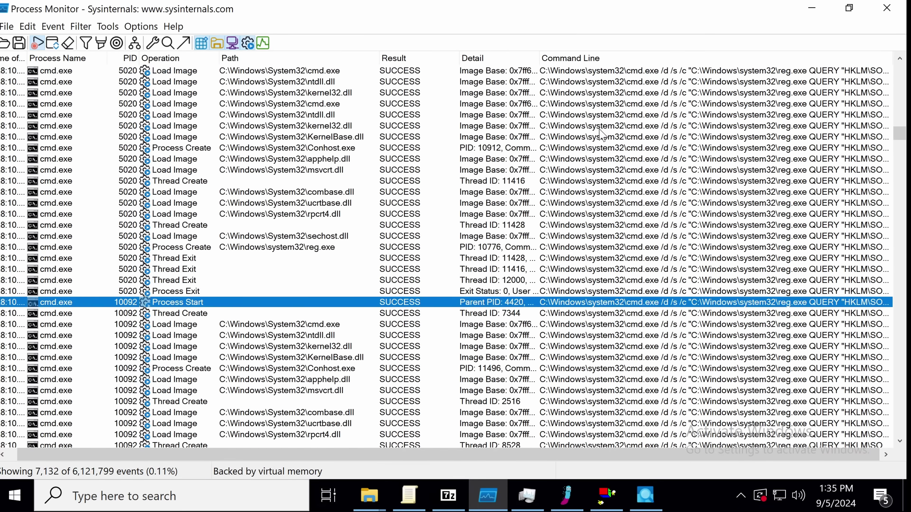
scroll(602, 135, "up", 15)
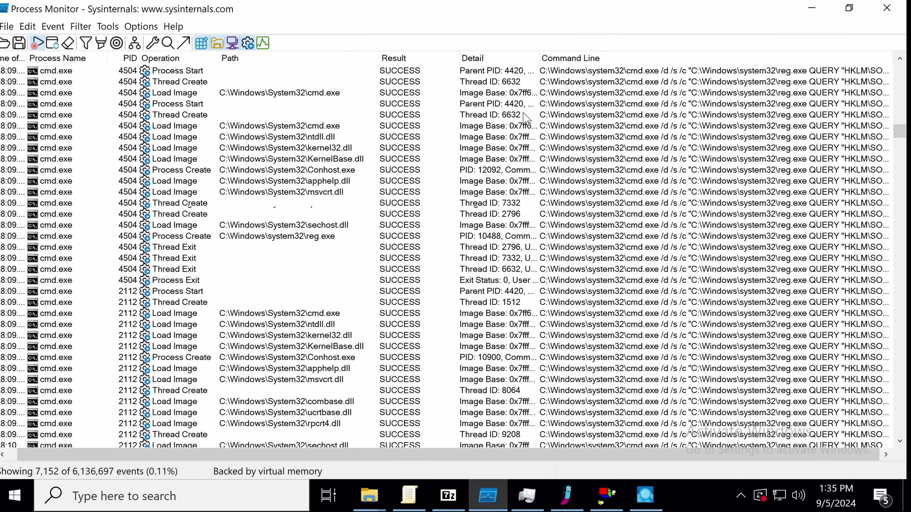
scroll(516, 120, "up", 12)
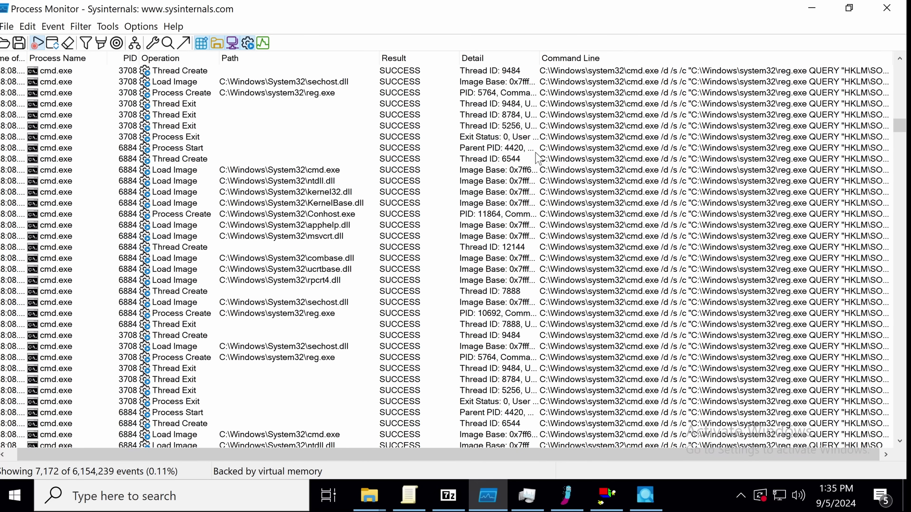
scroll(542, 154, "up", 6)
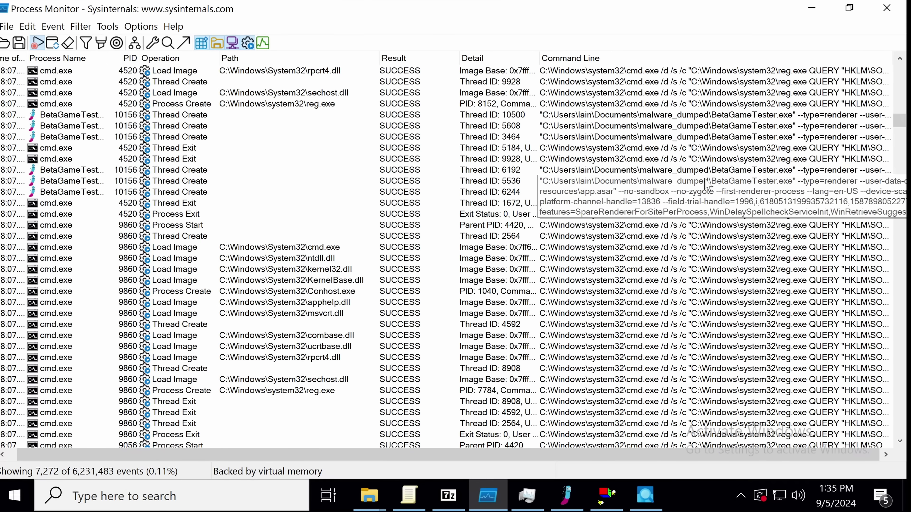
Step: Scroll up the event list to cmd.exe's net session and wmic csproduct, OS and CPU queries
scroll(706, 183, "up", 15)
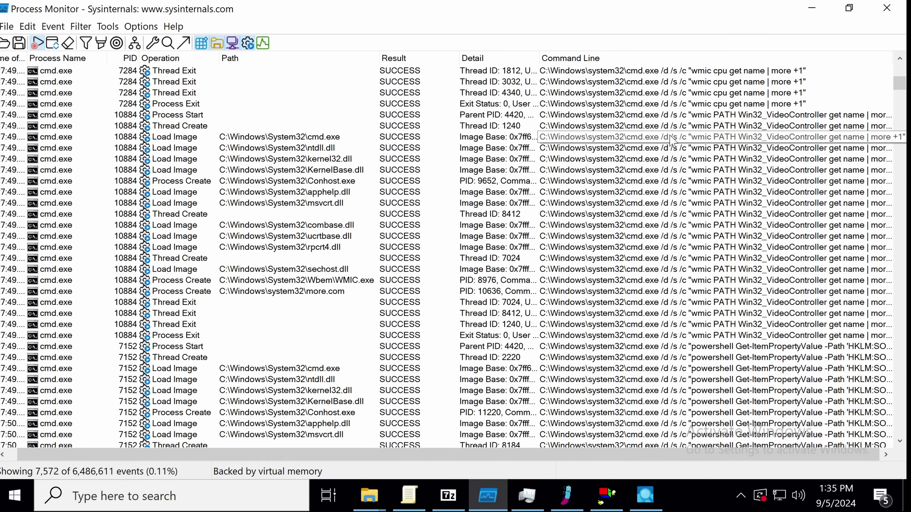
scroll(705, 118, "up", 1)
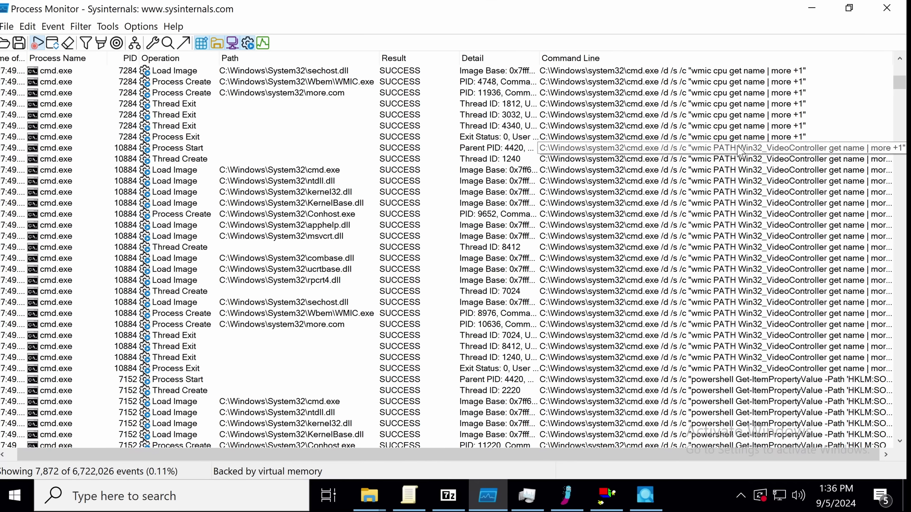
scroll(728, 149, "up", 7)
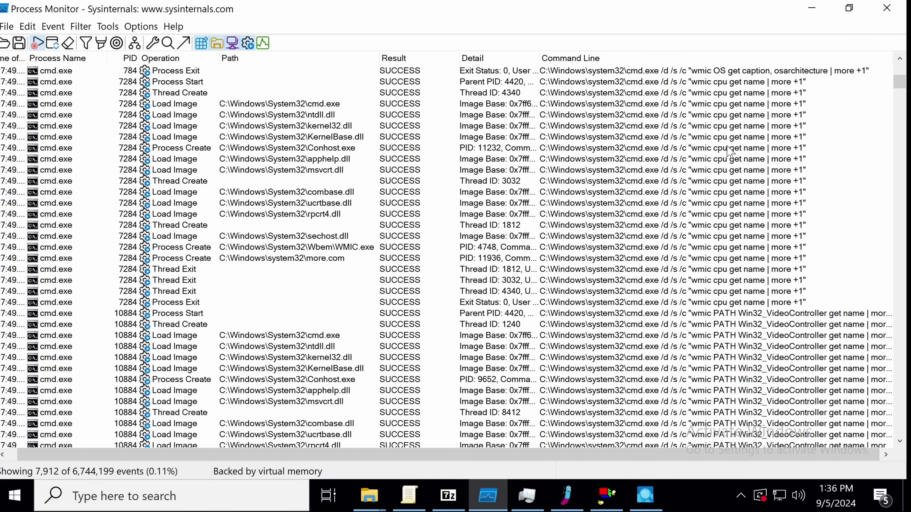
scroll(731, 146, "up", 7)
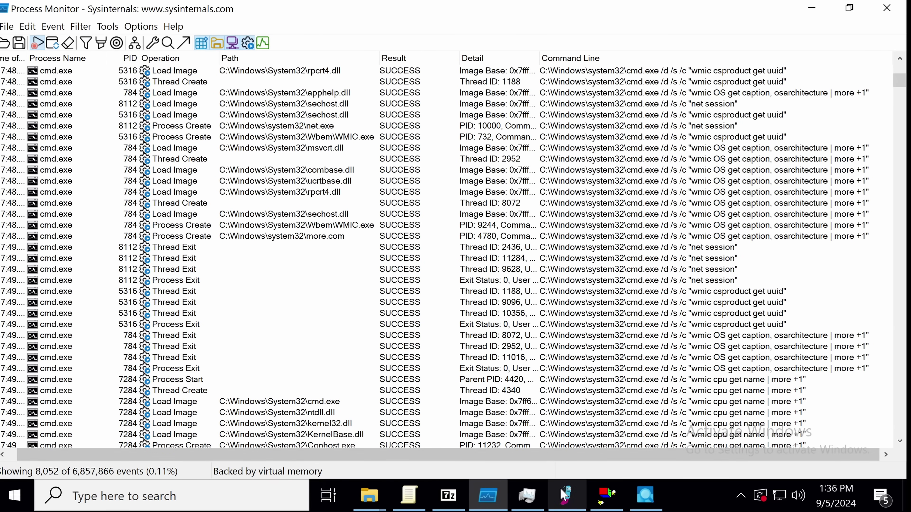
left_click(527, 495)
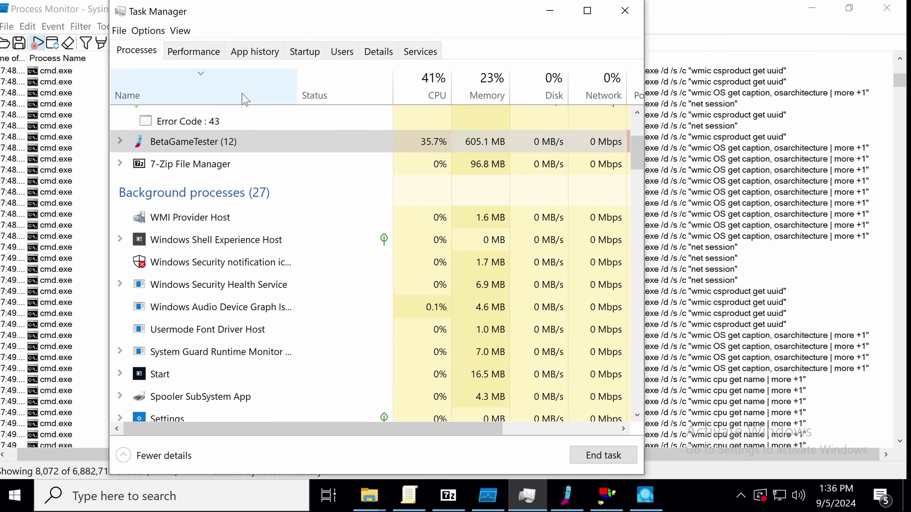
left_click(189, 54)
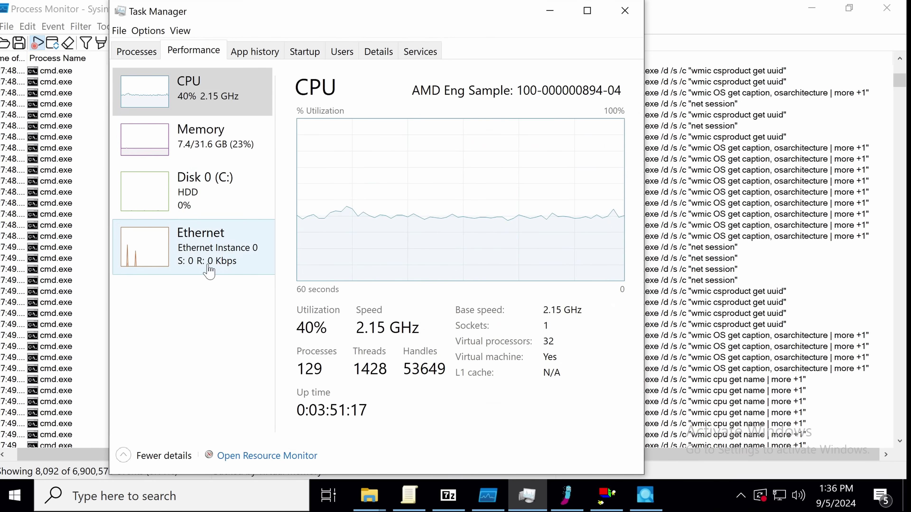
left_click(211, 197)
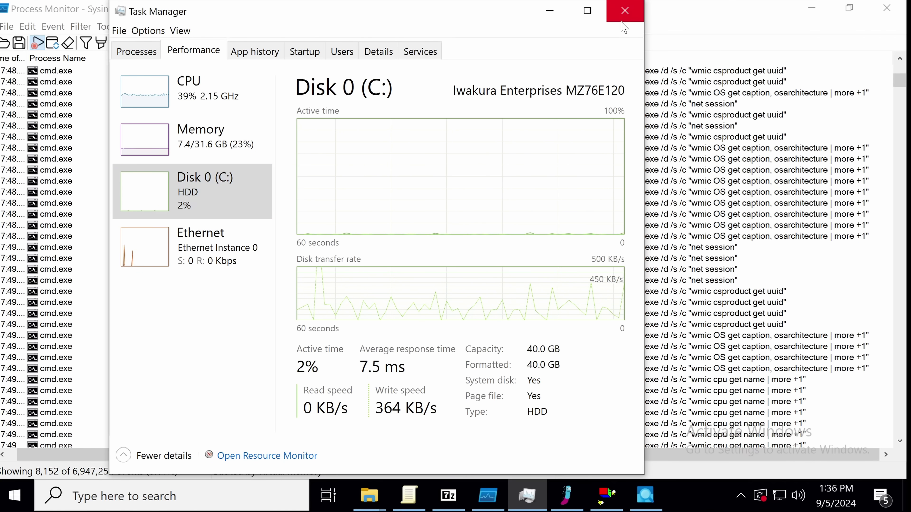
left_click(624, 11)
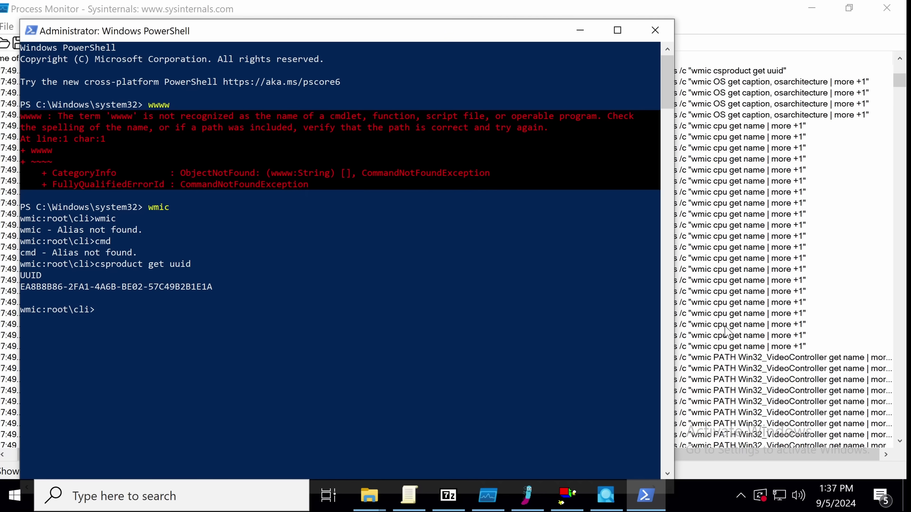
Step: Run PATH win32_videocontroller get name, cancel the hung game's dialog, and bring up Process Explorer
right_click(436, 319)
key("Return")
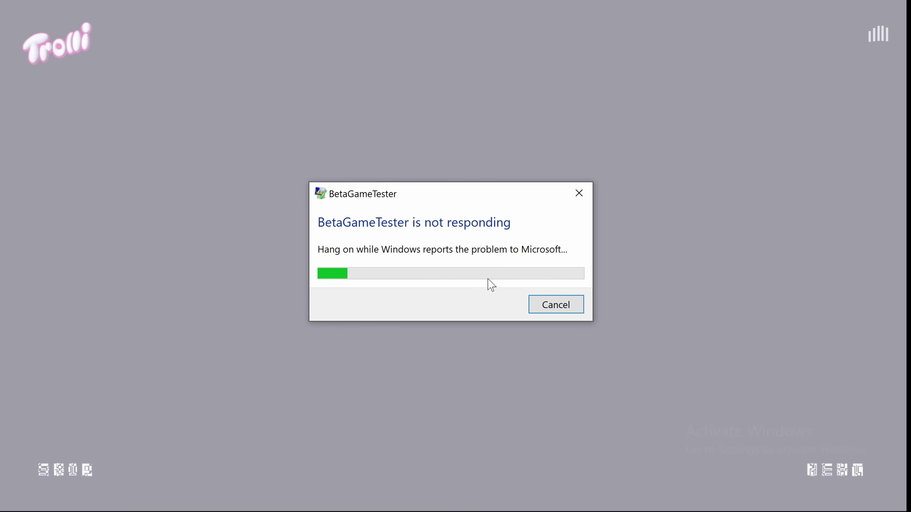
left_click(555, 304)
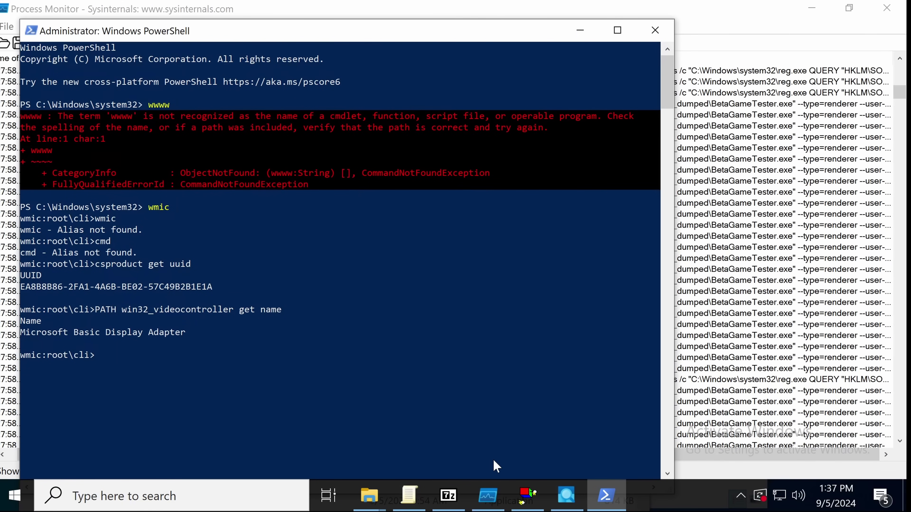
left_click(566, 495)
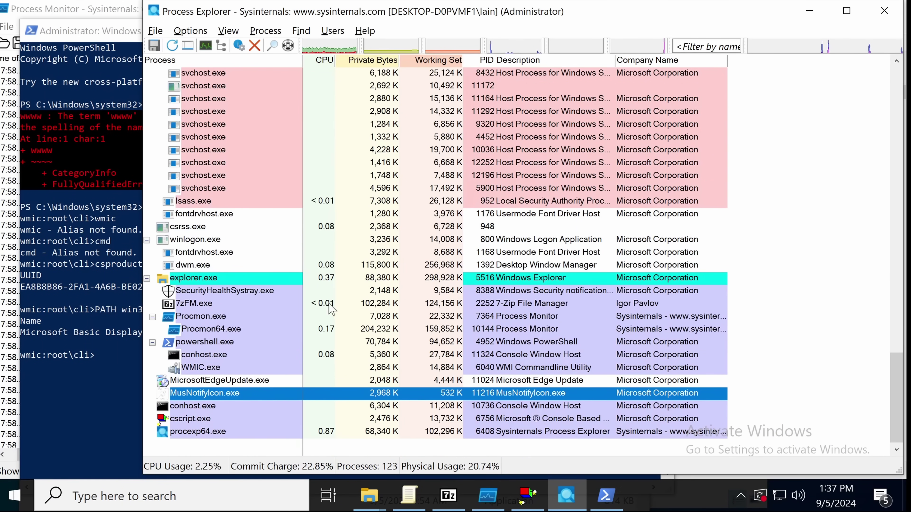
scroll(321, 353, "up", 20)
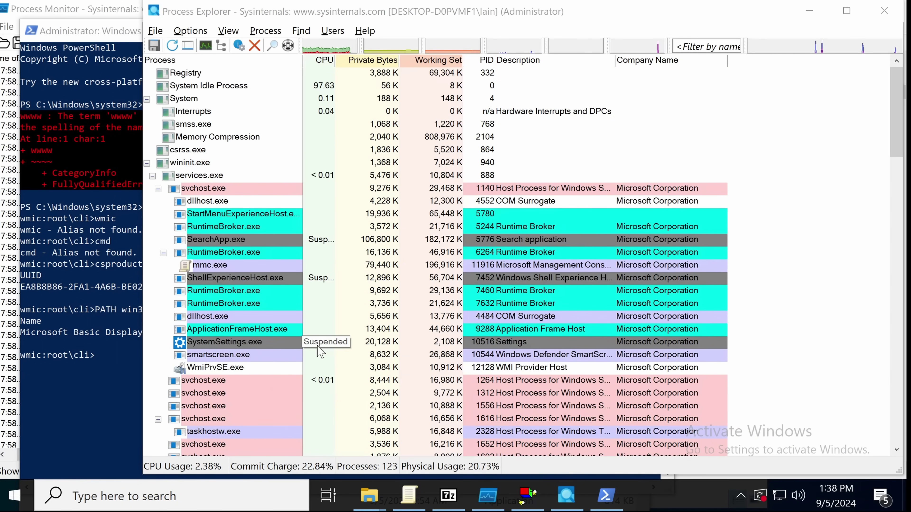
Step: Search Windows for 'autoruns' and launch Autoruns.exe from SysinternalsSuite
key("super")
type("auotr")
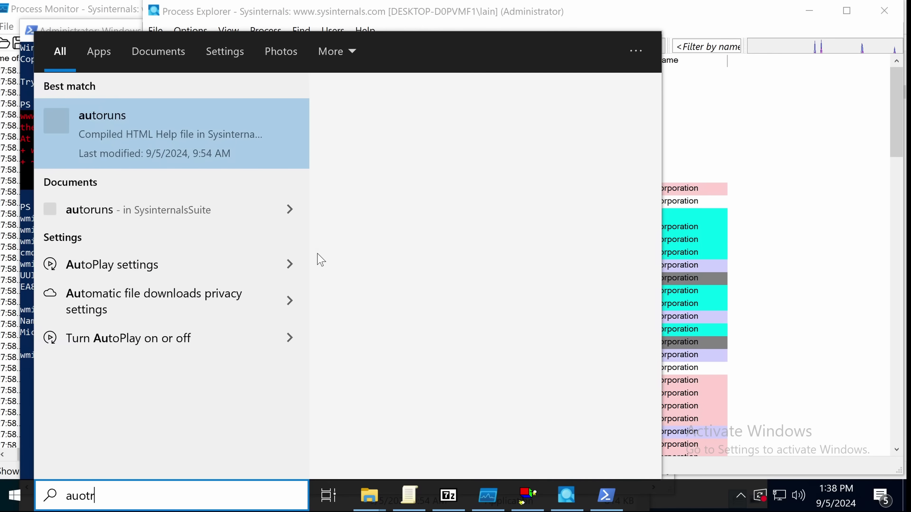
key("BackSpace")
key("BackSpace")
key("BackSpace")
type("toruns")
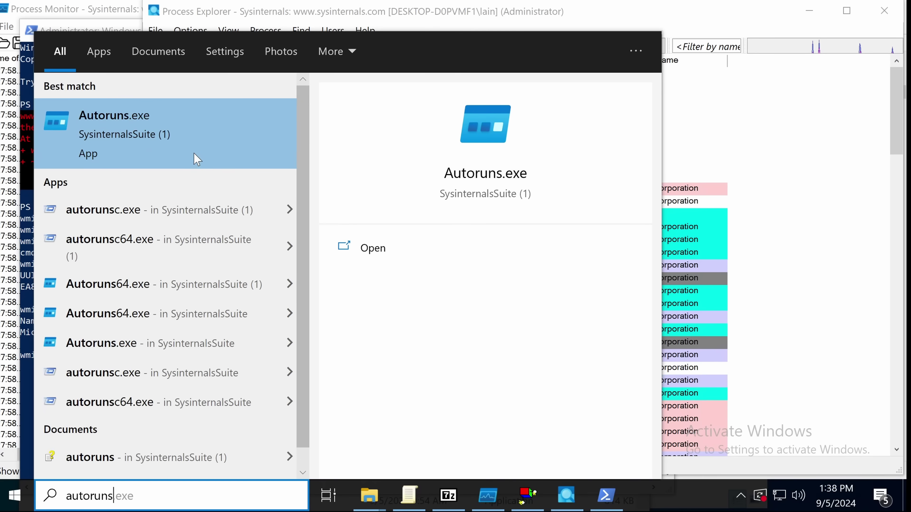
left_click(197, 159)
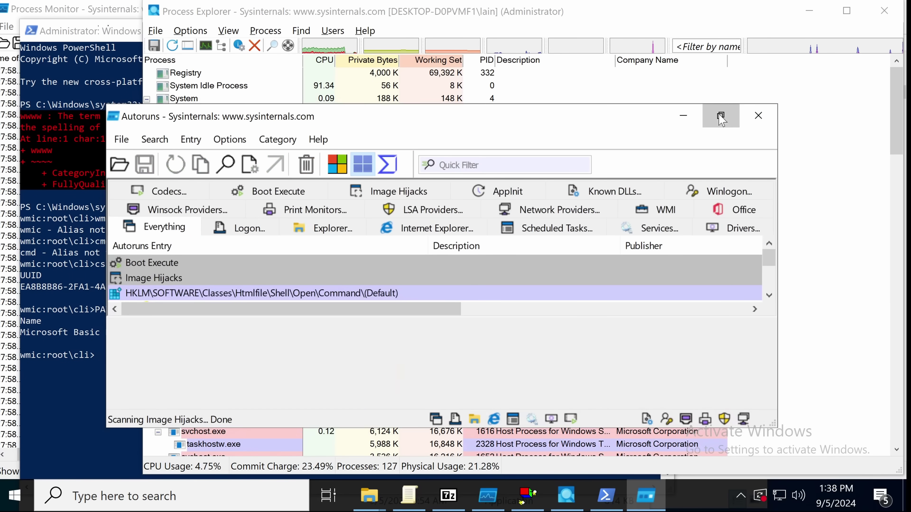
Step: Relaunch Autoruns via File > Run As Administrator, approve UAC, and maximize the elevated window
left_click(720, 116)
left_click(11, 30)
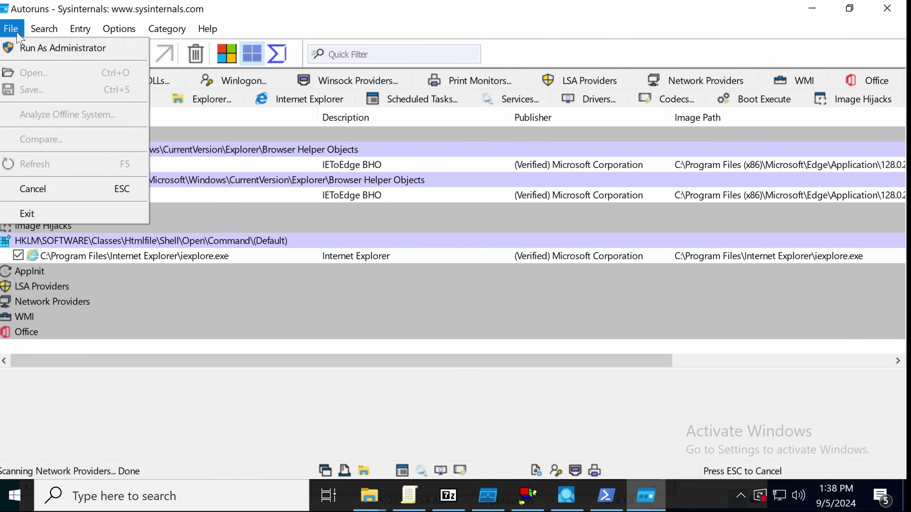
left_click(54, 48)
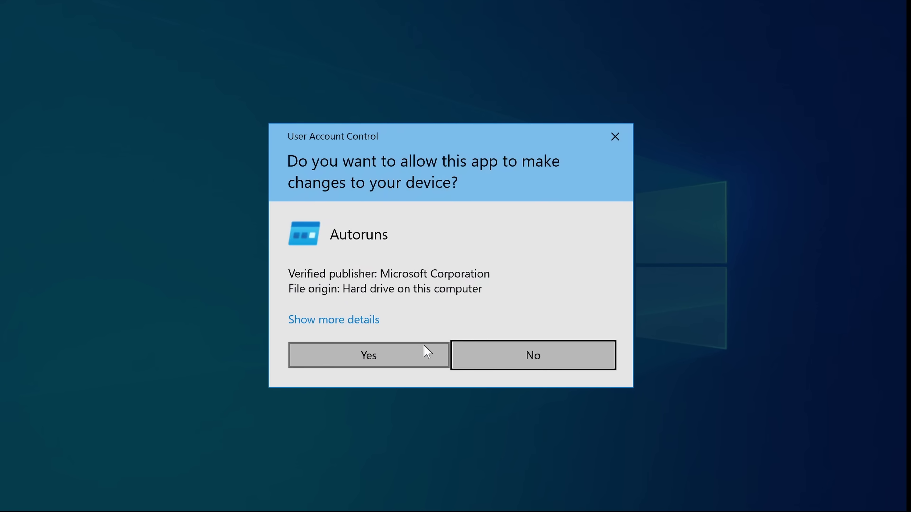
left_click(414, 351)
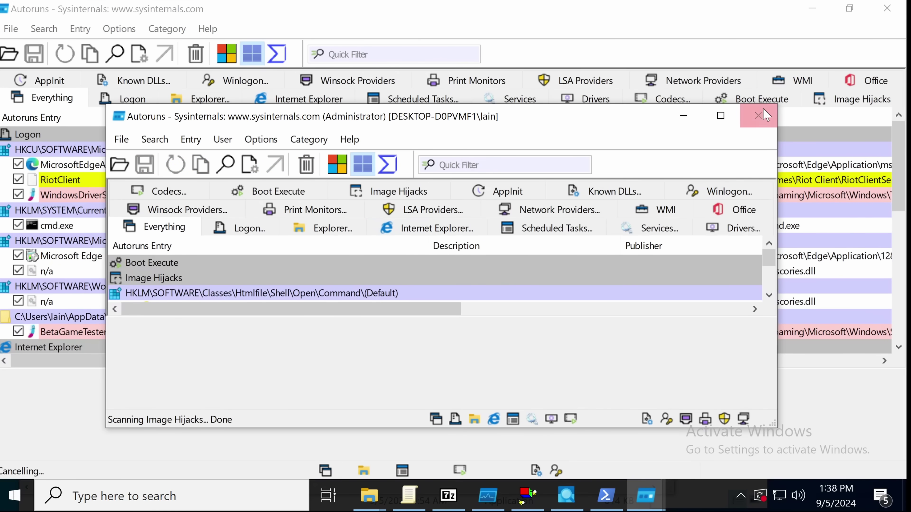
left_click(721, 116)
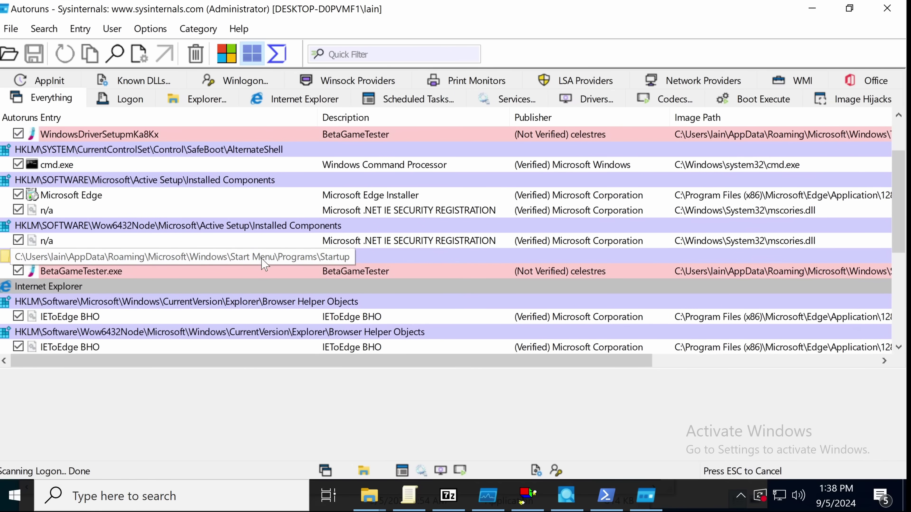
Step: Uncheck the WindowsDriverSetupmKa8Kx Run entry and the Startup-folder BetaGameTester.exe entry
scroll(265, 264, "up", 1)
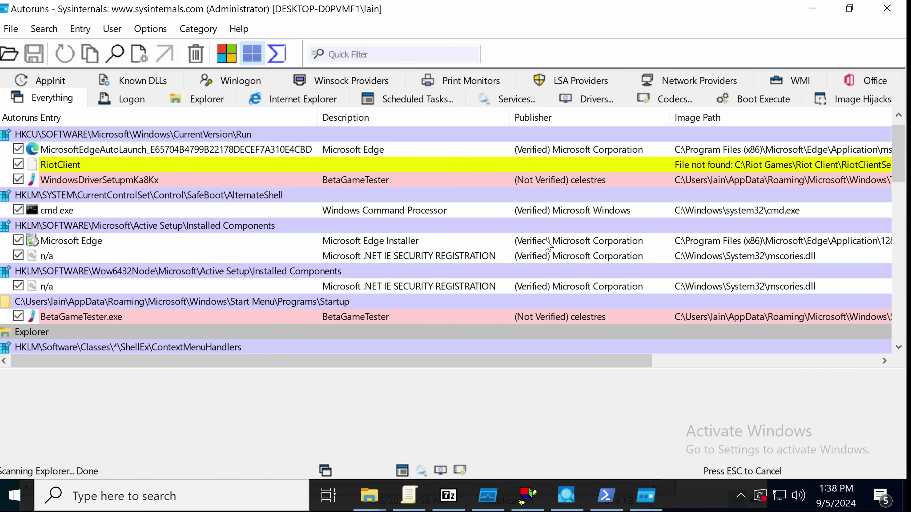
right_click(575, 181)
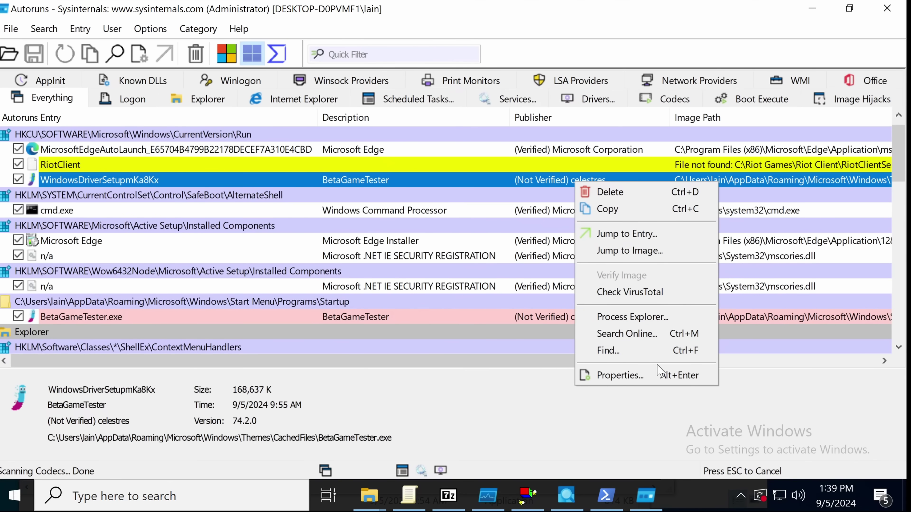
left_click(652, 377)
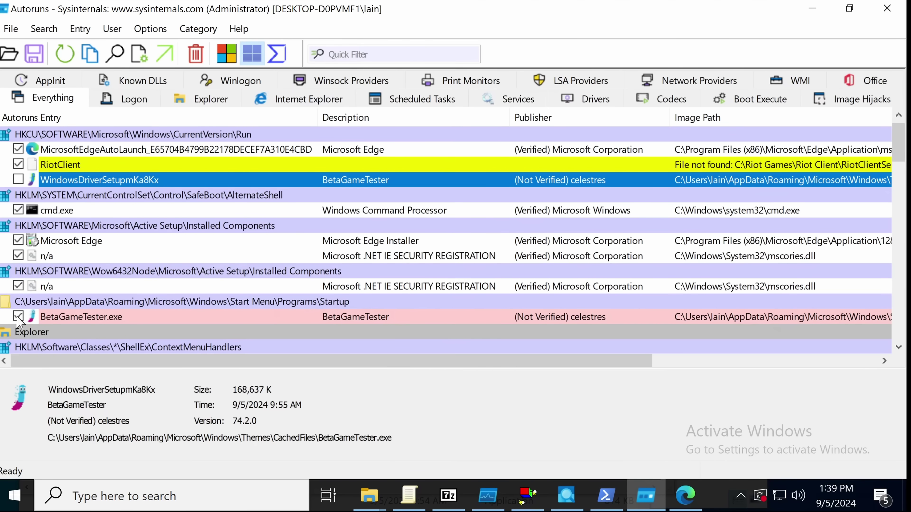
left_click(29, 318)
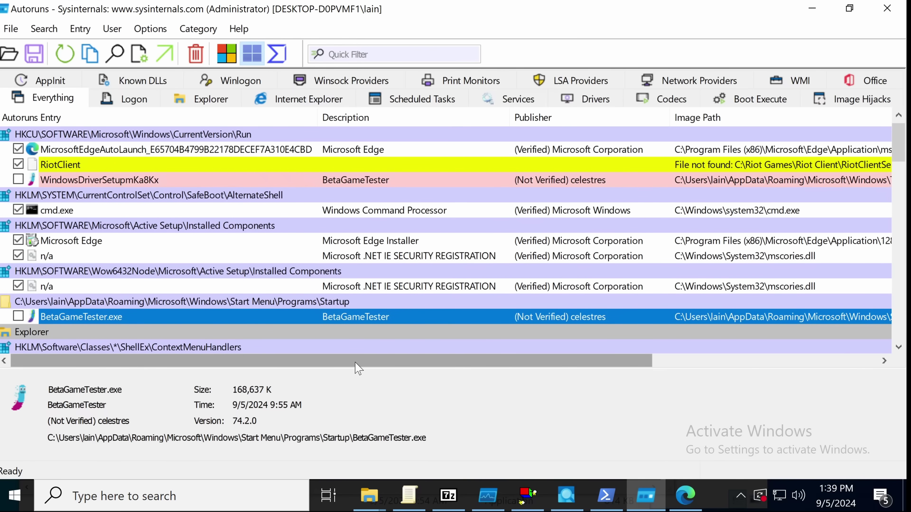
left_click_drag(355, 363, 816, 361)
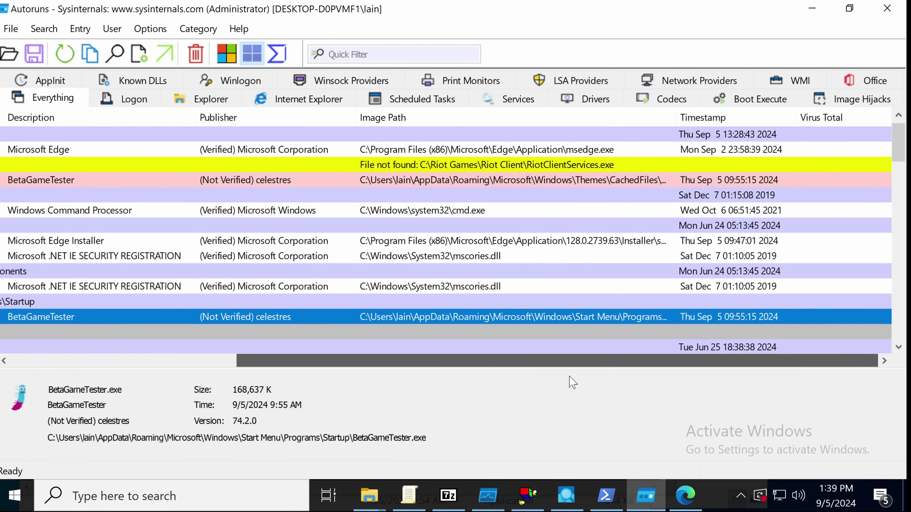
left_click_drag(573, 362, 356, 366)
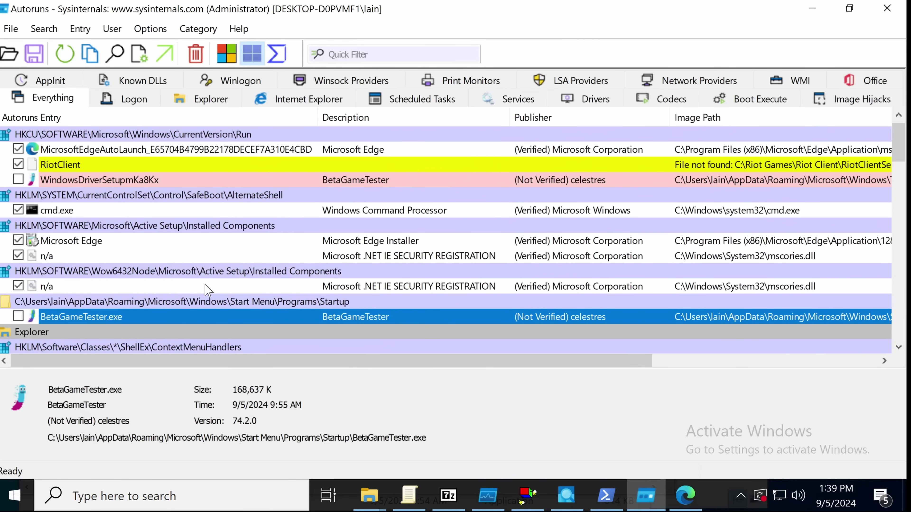
Step: Restart Windows from the Start menu power options, leaving the BetaGameTester startup entries disabled
left_click(15, 496)
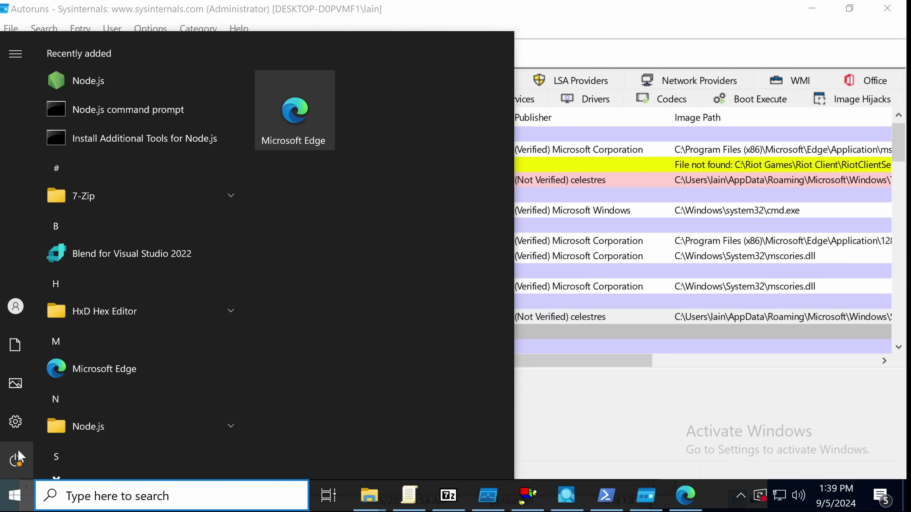
left_click(16, 459)
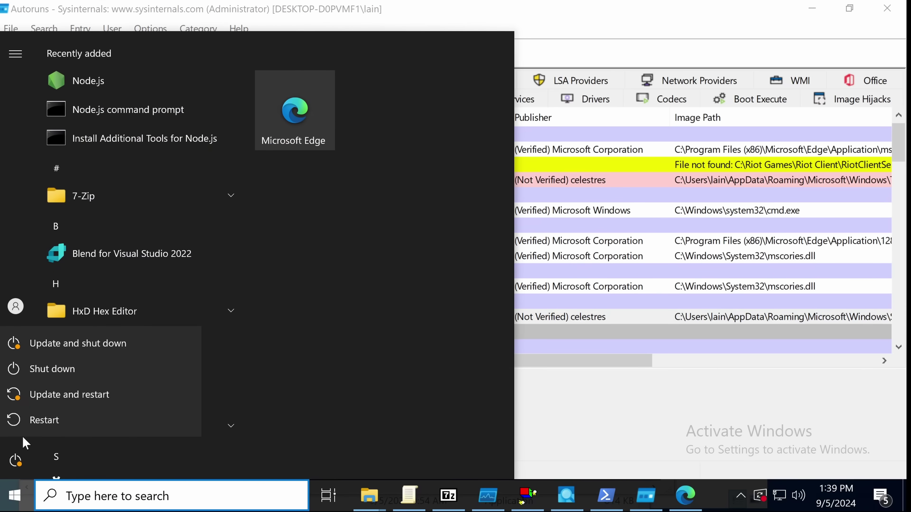
left_click(191, 423)
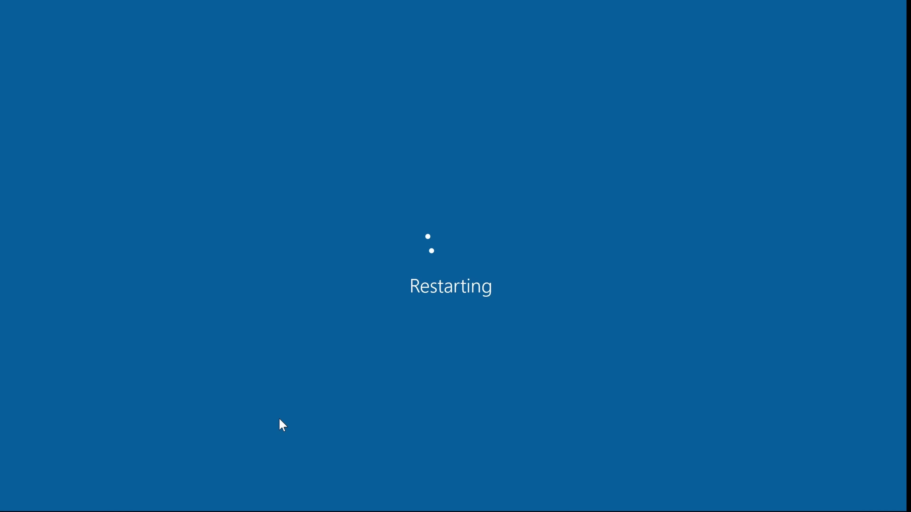
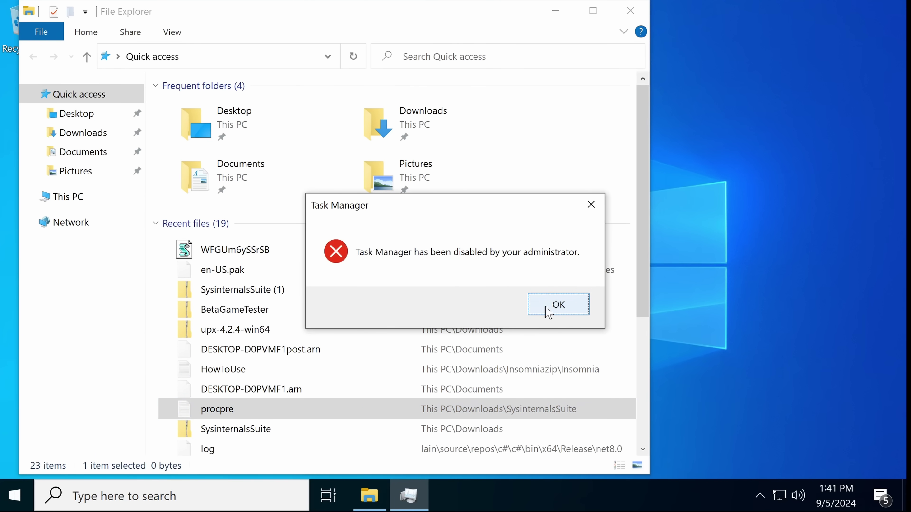
Step: Dismiss the Task Manager disabled error and open Downloads > SysinternalsSuite (1)
left_click(538, 308)
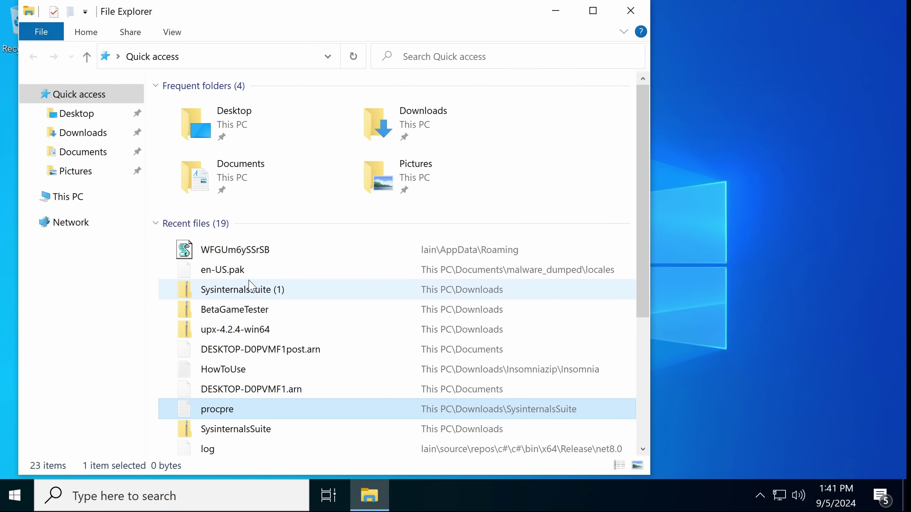
left_click(259, 55)
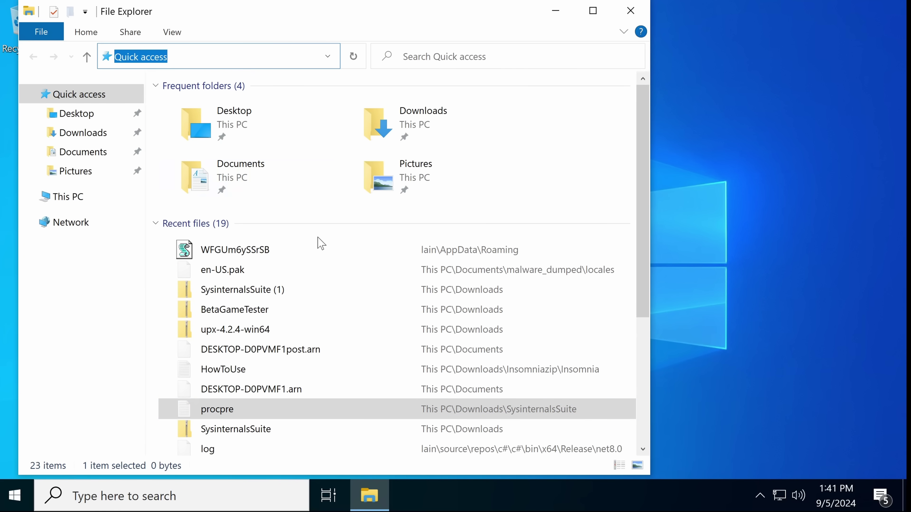
left_click(109, 136)
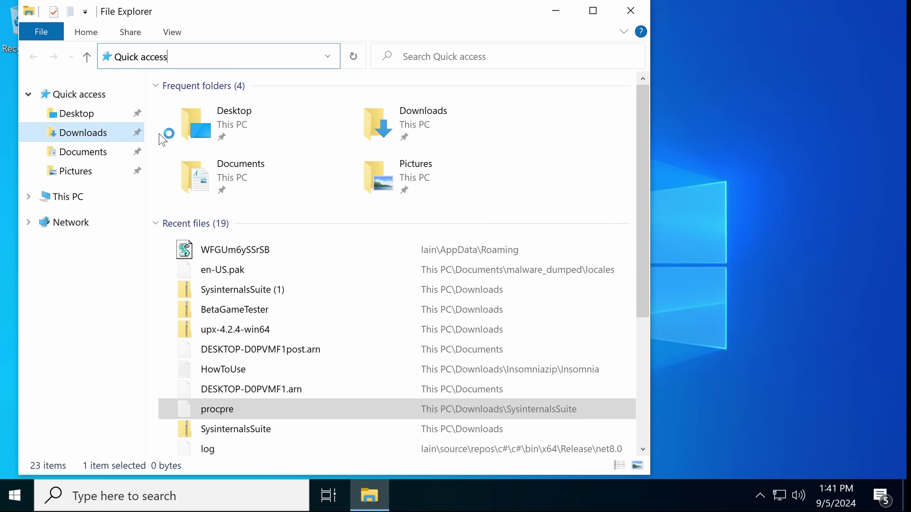
left_click(264, 263)
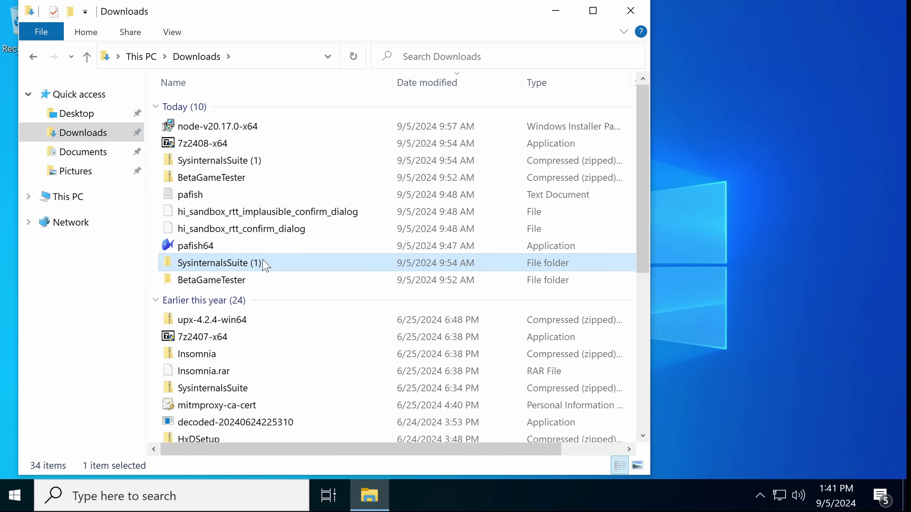
double_click(264, 263)
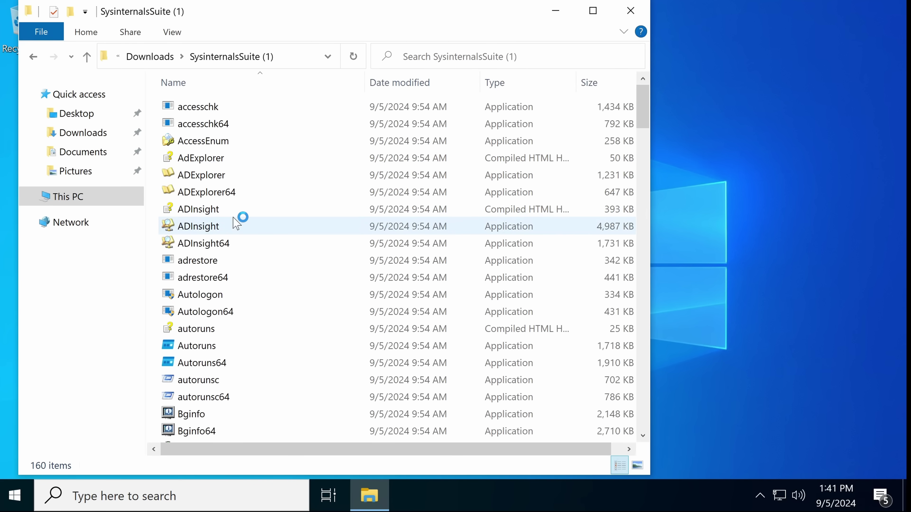
Step: Jump to the P entries in SysinternalsSuite (1) and launch Process Explorer (procexp)
left_click(236, 224)
scroll(241, 215, "down", 6)
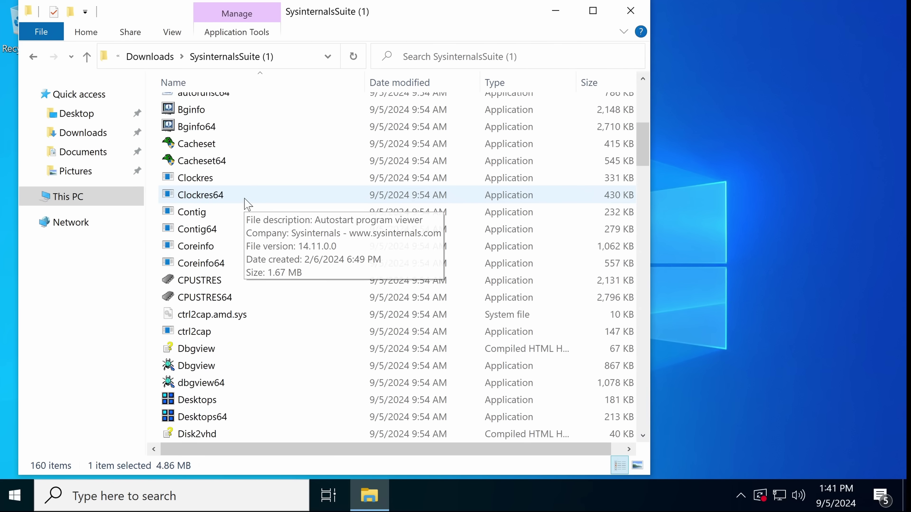
left_click(247, 205)
scroll(247, 204, "down", 5)
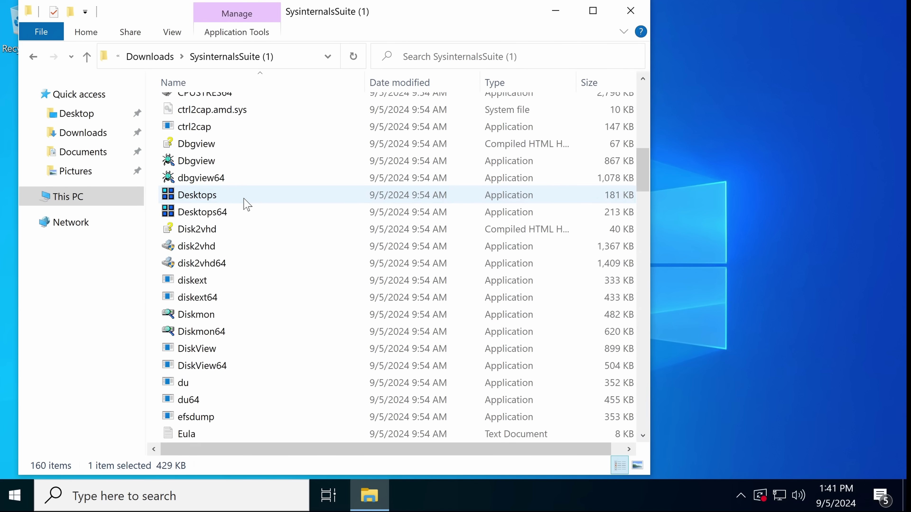
scroll(247, 204, "up", 7)
scroll(247, 205, "up", 1)
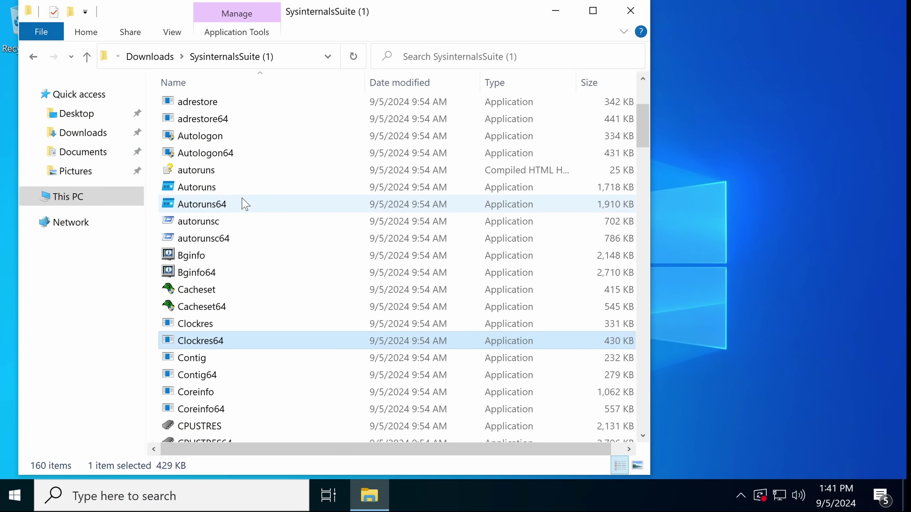
key("p")
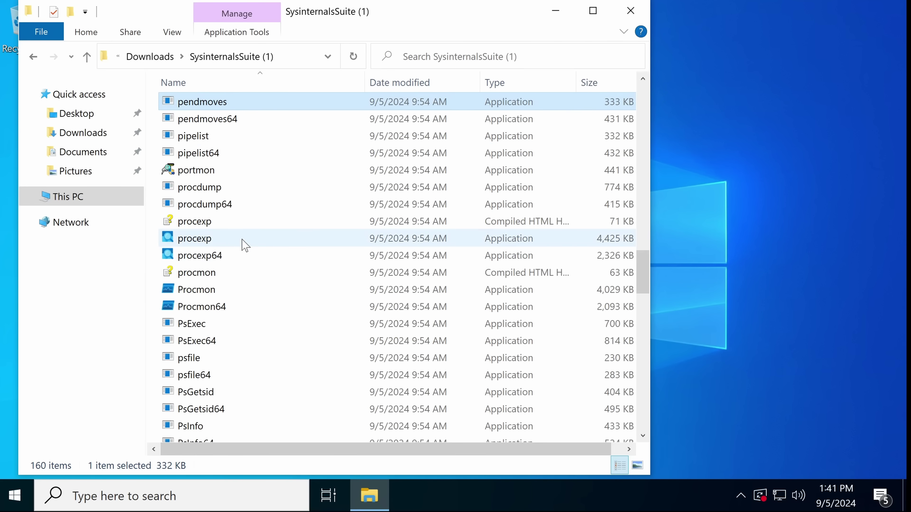
double_click(242, 240)
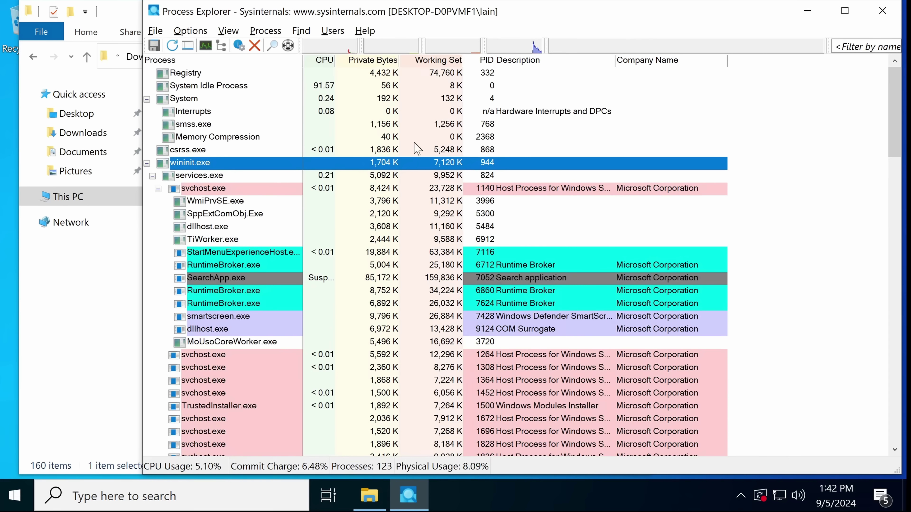
Step: Browse Process Explorer's list, selecting Memory Compression and dllhost.exe (PID 5484)
left_click(400, 142)
left_click(302, 210)
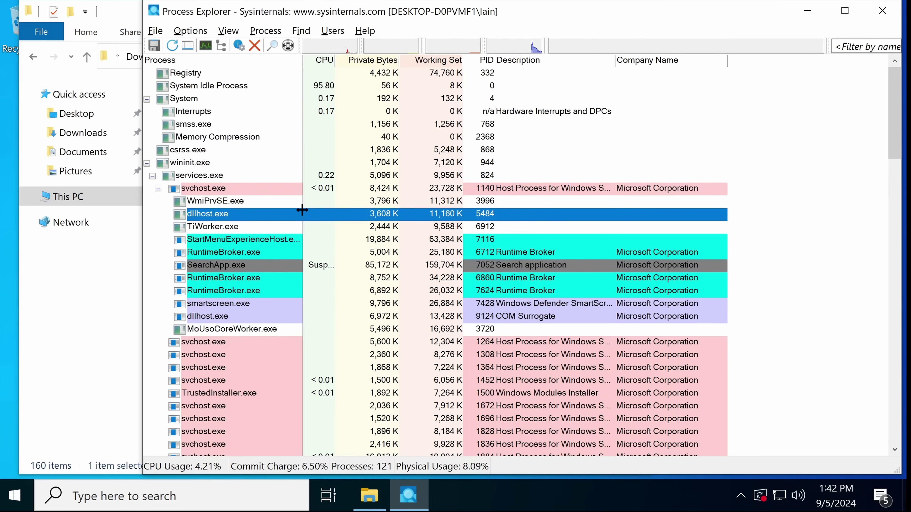
scroll(302, 211, "down", 9)
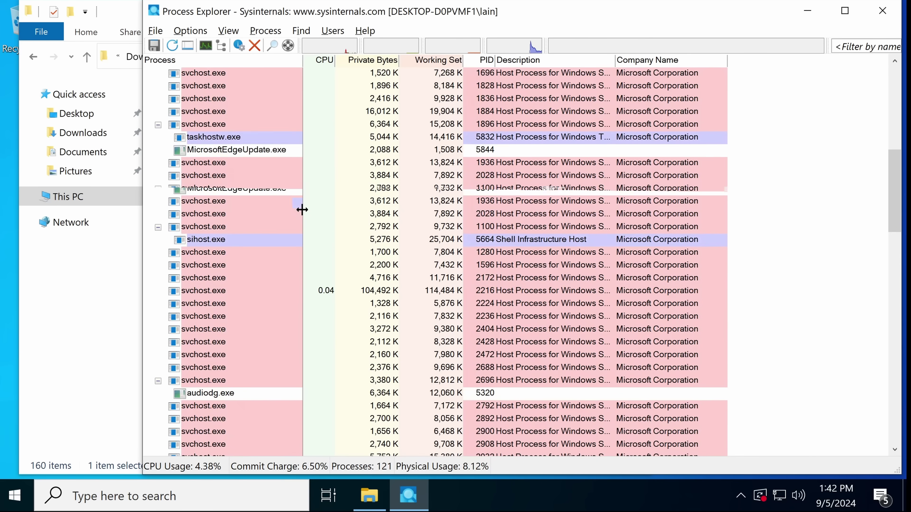
scroll(302, 210, "down", 8)
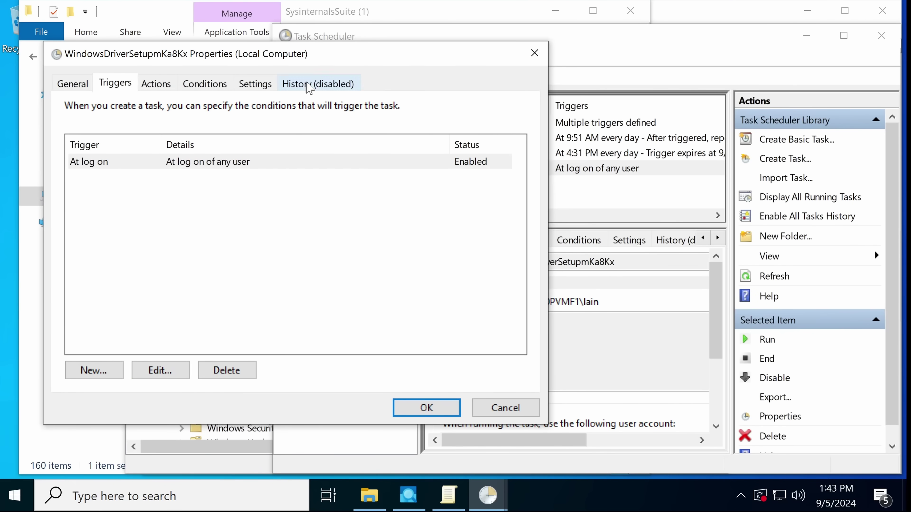
Step: Check the task's History tab, which is empty, and close its properties
left_click(309, 88)
left_click_drag(350, 57, 386, 71)
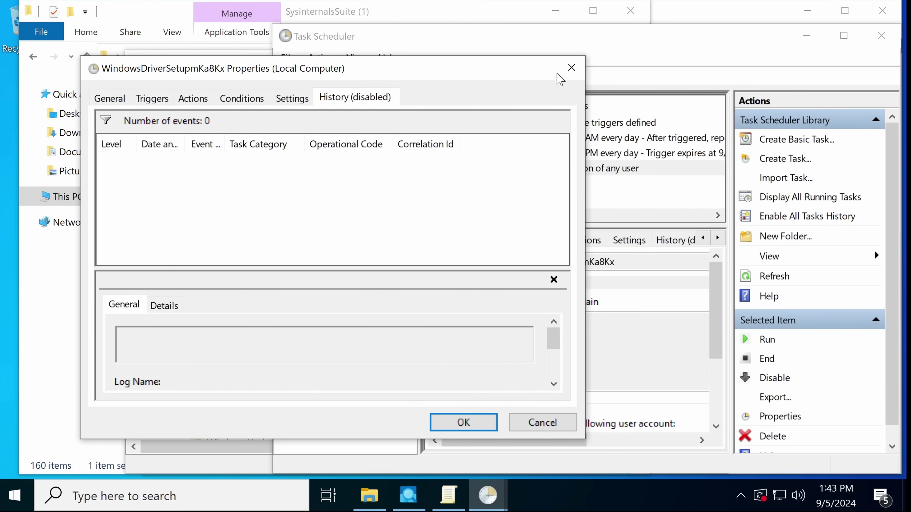
left_click(571, 68)
Step: Disable the WindowsDriverSetupmKa8Kx scheduled task from its right-click menu
left_click(467, 158)
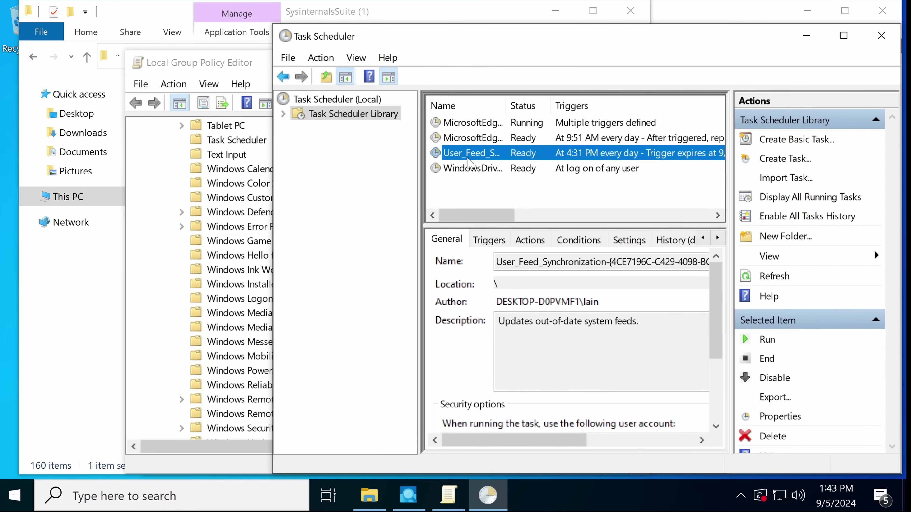
left_click(460, 168)
right_click(472, 167)
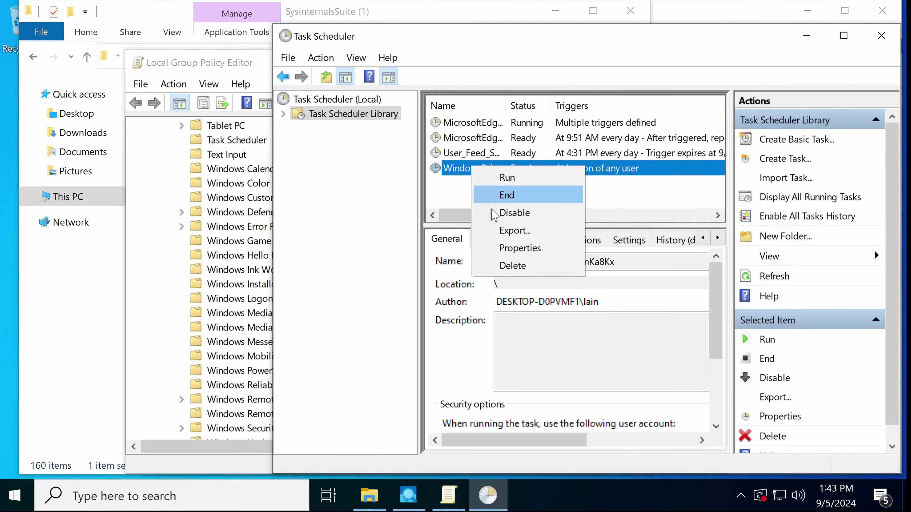
left_click(521, 213)
Step: Select the Windows Update folder under Administrative Templates to list its 35 settings
left_click(271, 369)
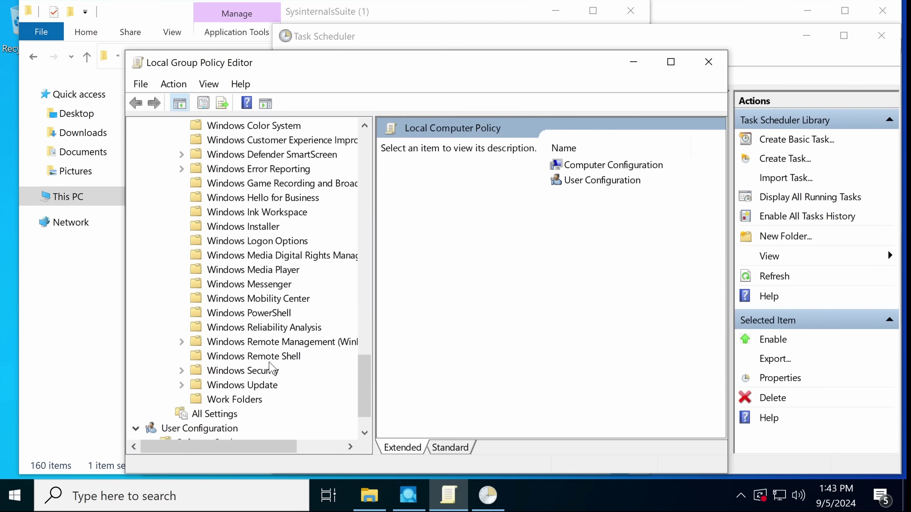
scroll(271, 368, "down", 1)
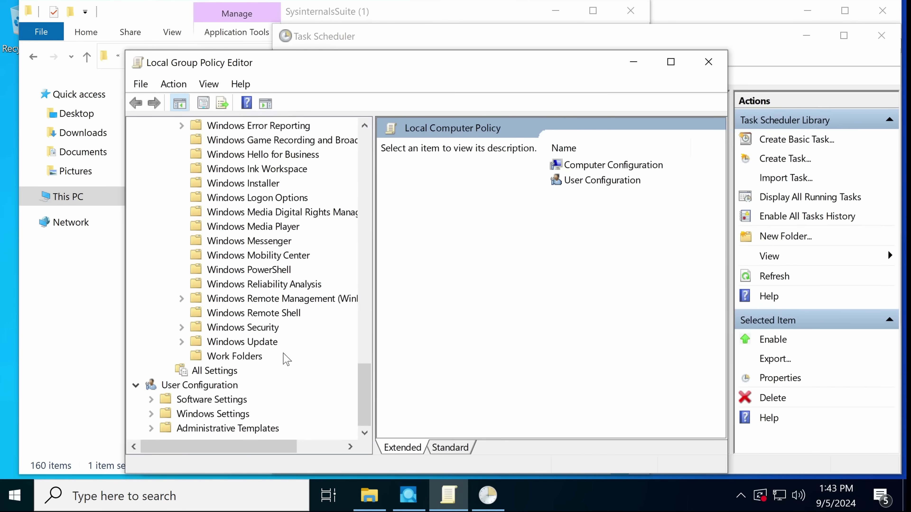
scroll(255, 335, "up", 1)
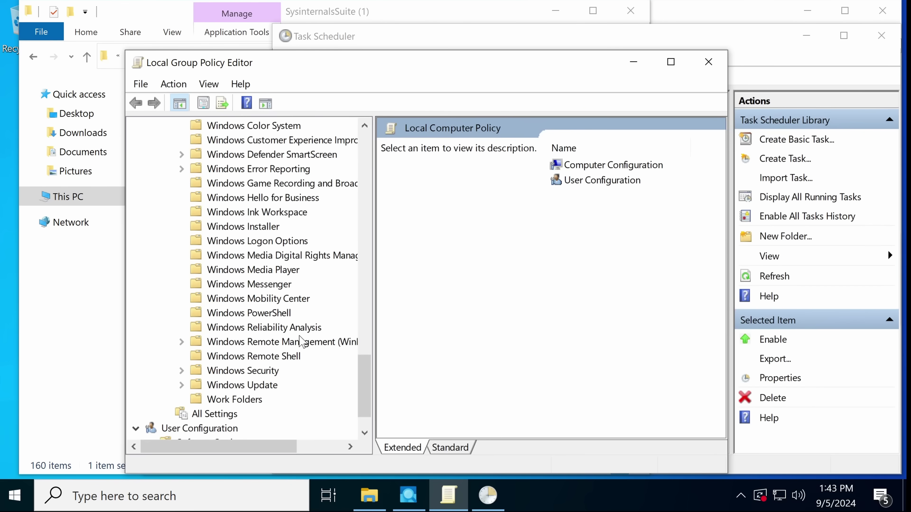
scroll(269, 346, "down", 1)
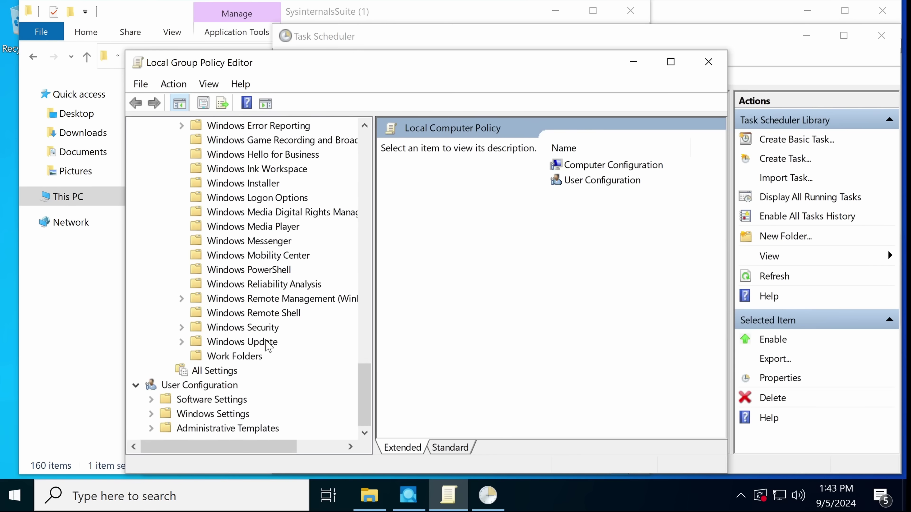
left_click(268, 345)
scroll(254, 305, "up", 6)
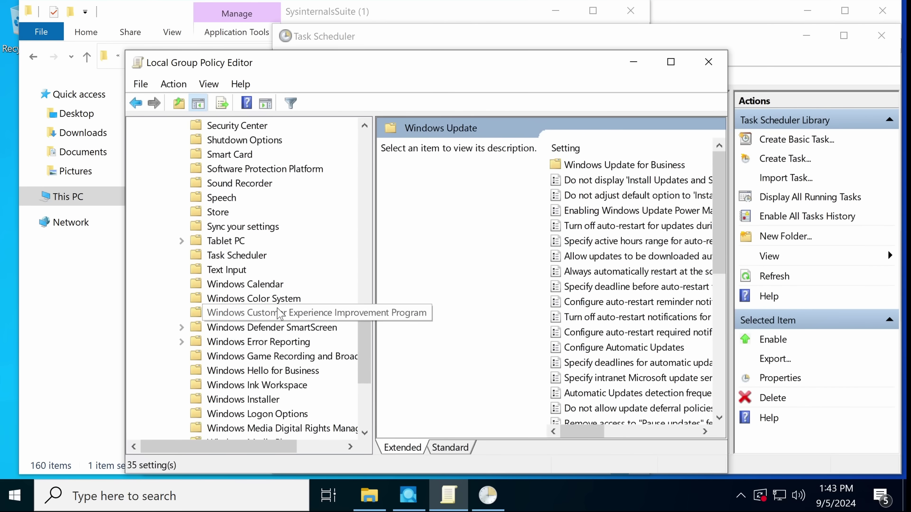
Step: Launch Windows Security by searching 'defe' from Start
key("super")
type("defe")
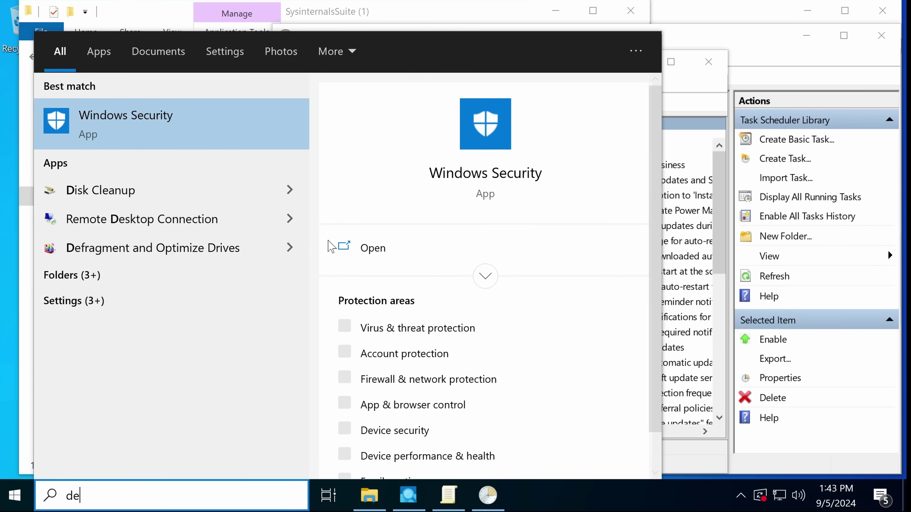
left_click(179, 118)
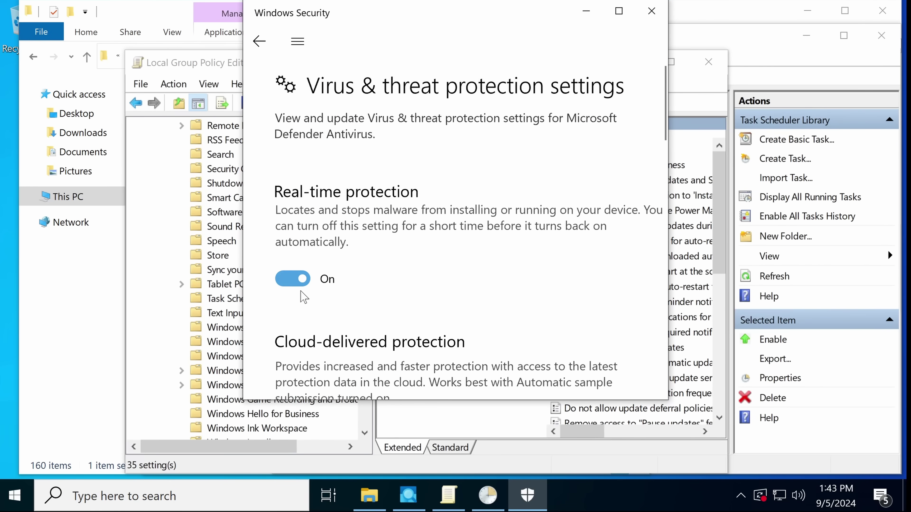
Step: Confirm real-time and cloud-delivered protection are On, then start a quick scan
scroll(344, 284, "down", 3)
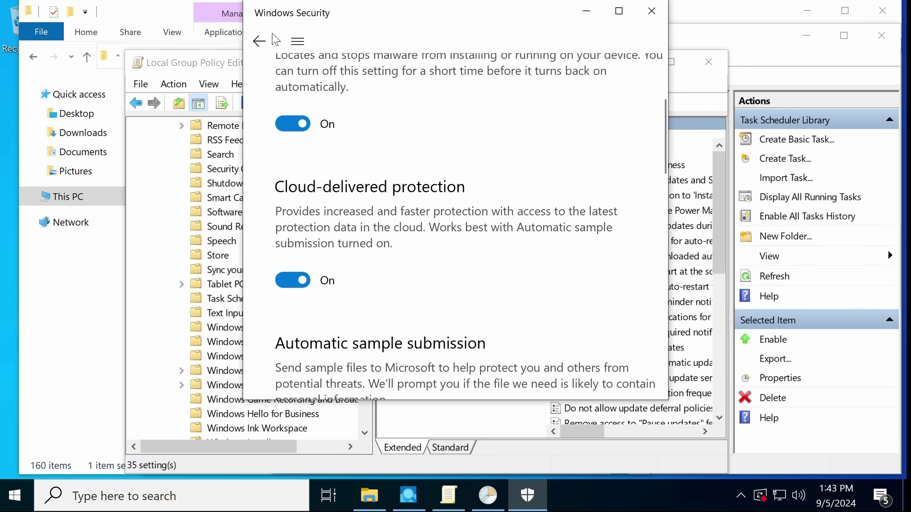
left_click(272, 40)
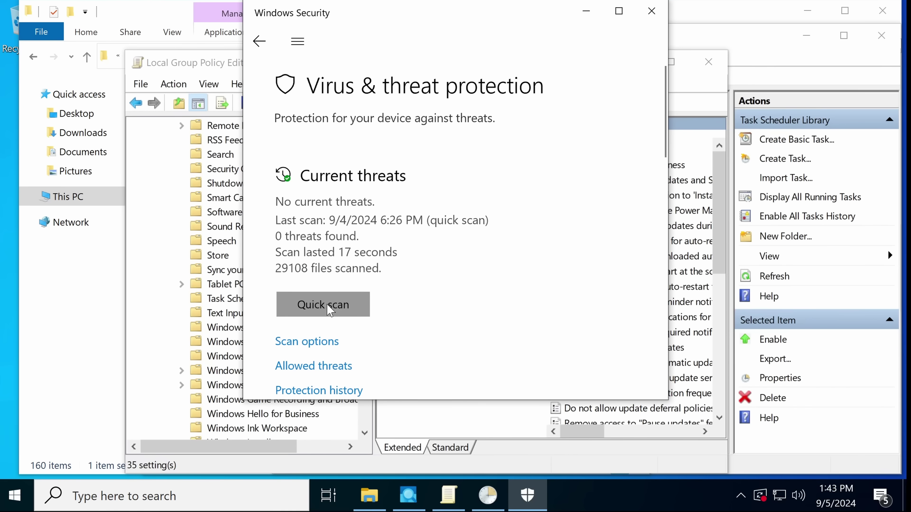
left_click(338, 297)
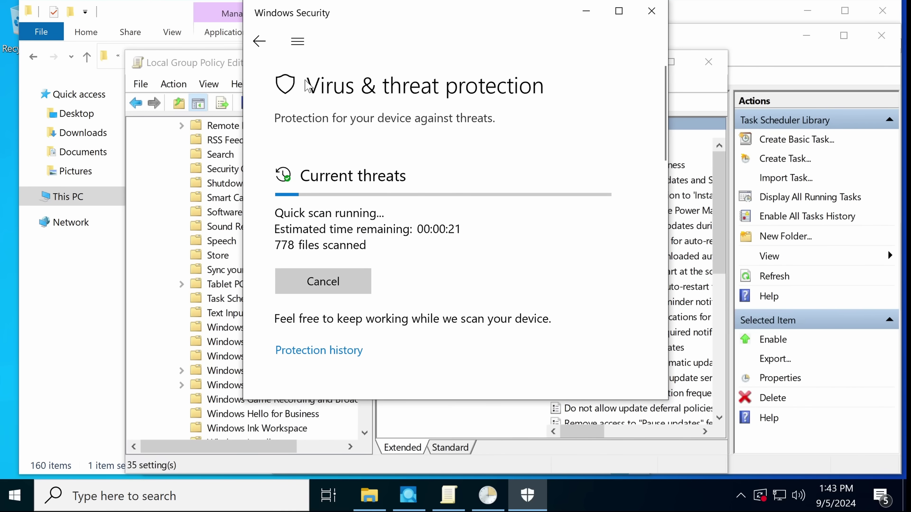
left_click(298, 40)
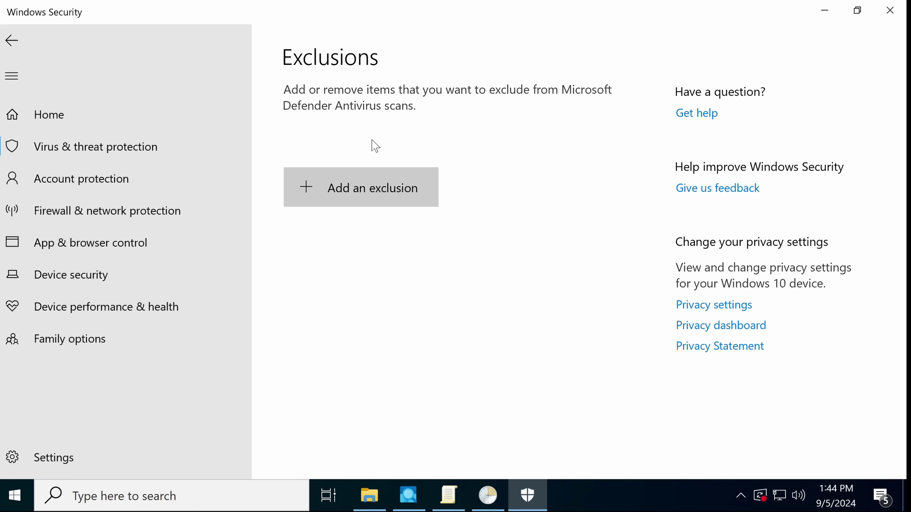
Step: Remove Trojan:Win32/Malgent from the allowed threats, approving the UAC prompt
left_click(166, 158)
scroll(356, 179, "up", 5)
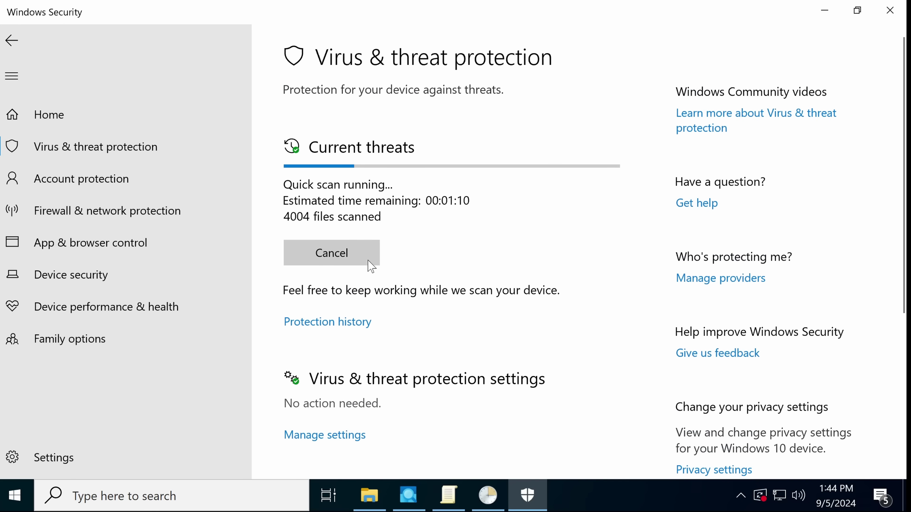
left_click(376, 491)
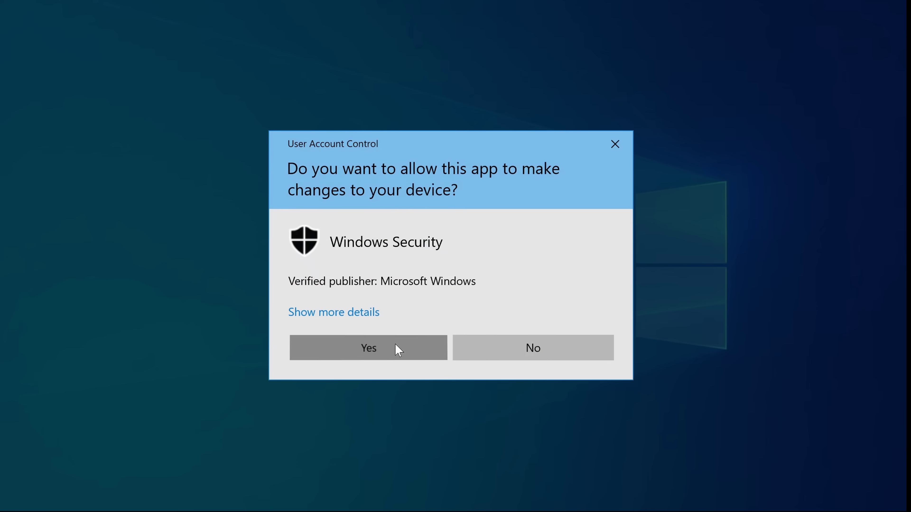
left_click(396, 347)
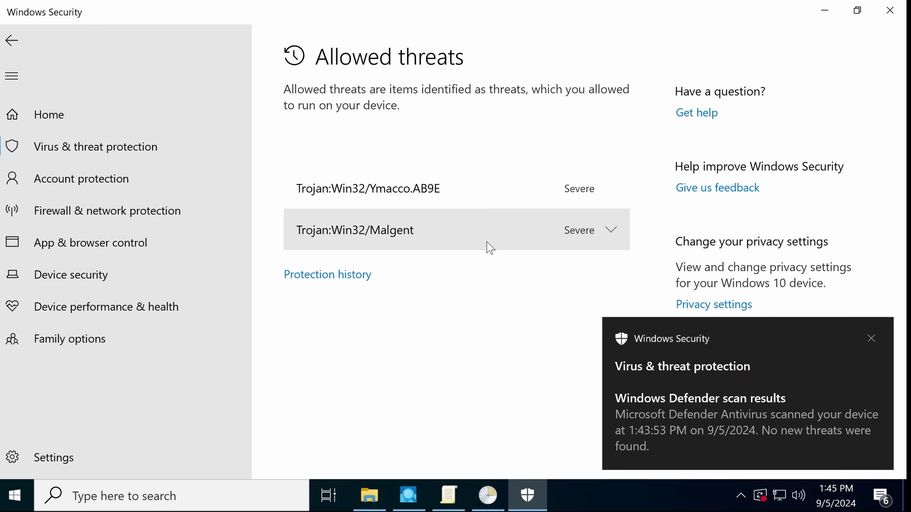
left_click(488, 246)
left_click(543, 278)
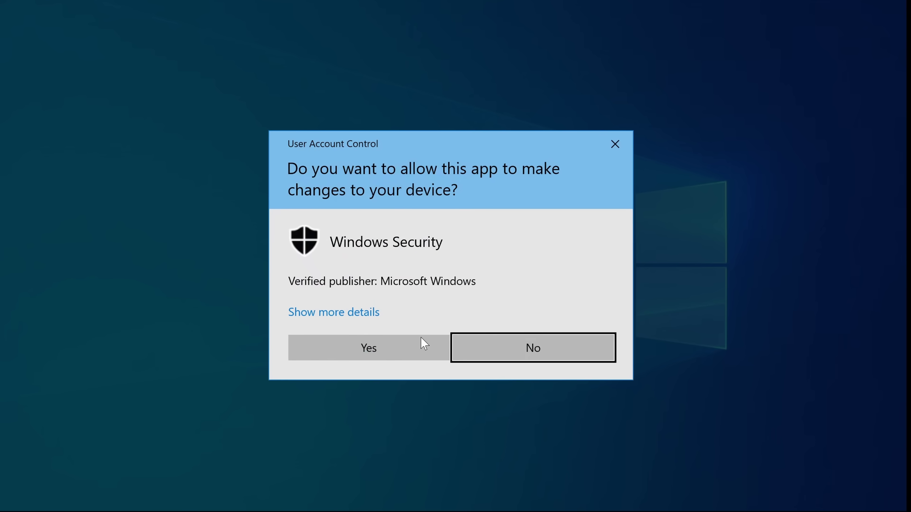
left_click(424, 342)
Step: Stop allowing the Ymacco trojan as well and start a new quick scan
left_click(489, 185)
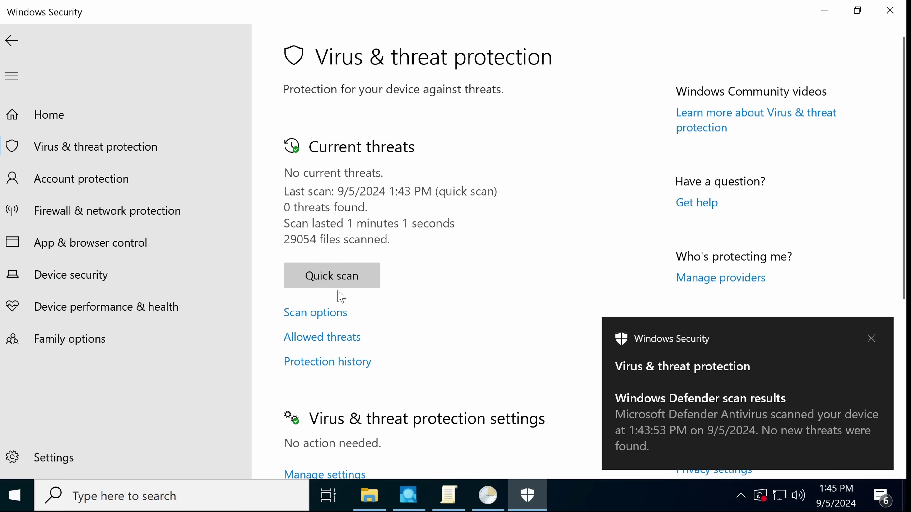
left_click(344, 277)
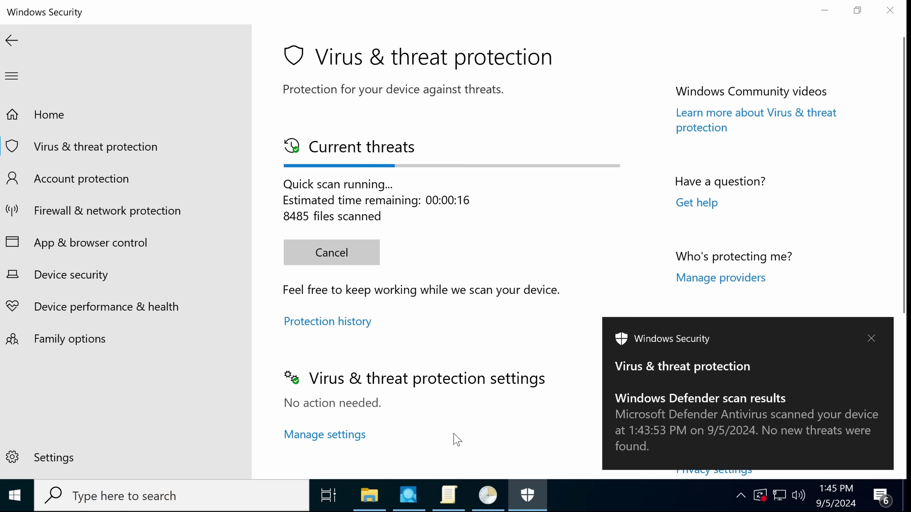
key("alt+Tab")
key("alt+Tab")
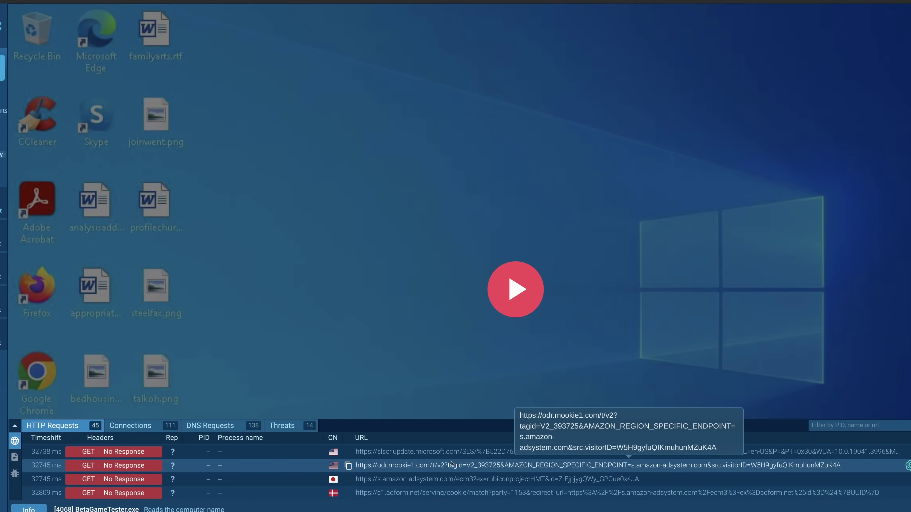
Step: Scroll to the top of the BetaGameTester.exe report with its waspstealer, stealer and evasion tags
scroll(451, 463, "up", 10)
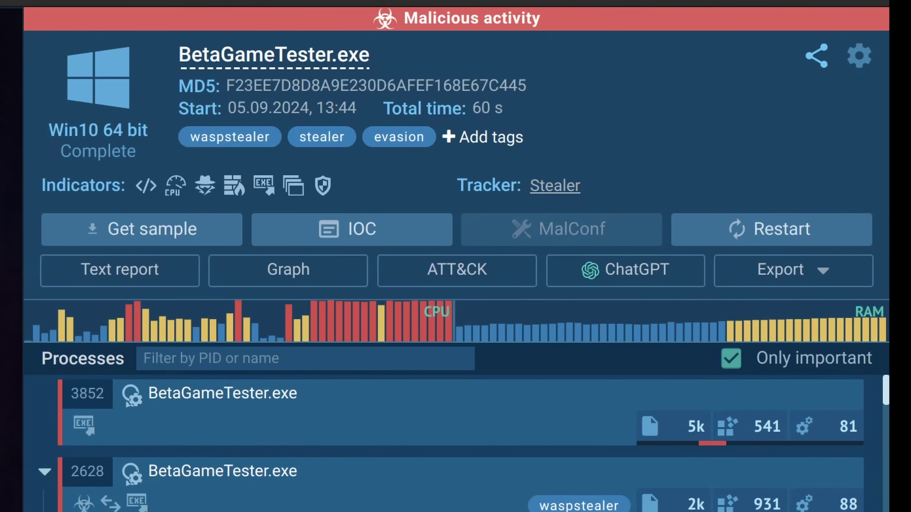
Step: Scroll down the Processes list and open details for cmd.exe 6344
scroll(366, 491, "down", 3)
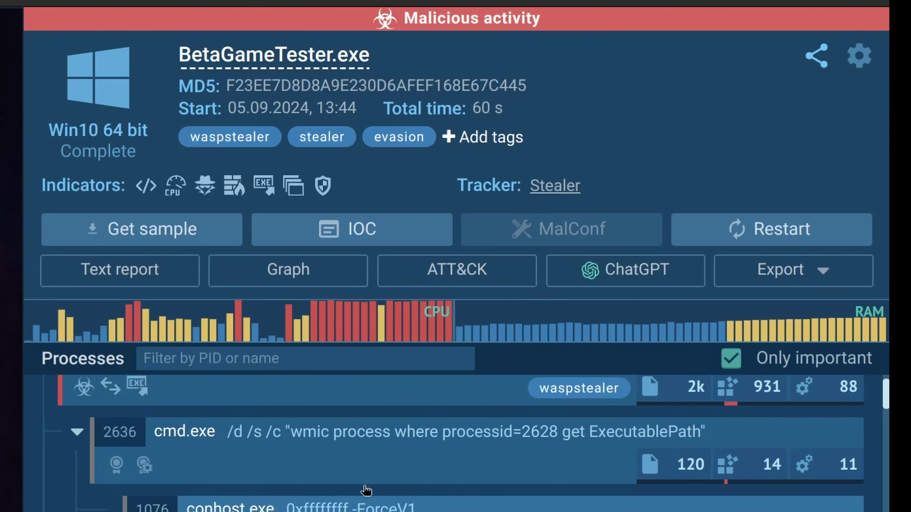
scroll(363, 490, "up", 3)
scroll(362, 490, "down", 10)
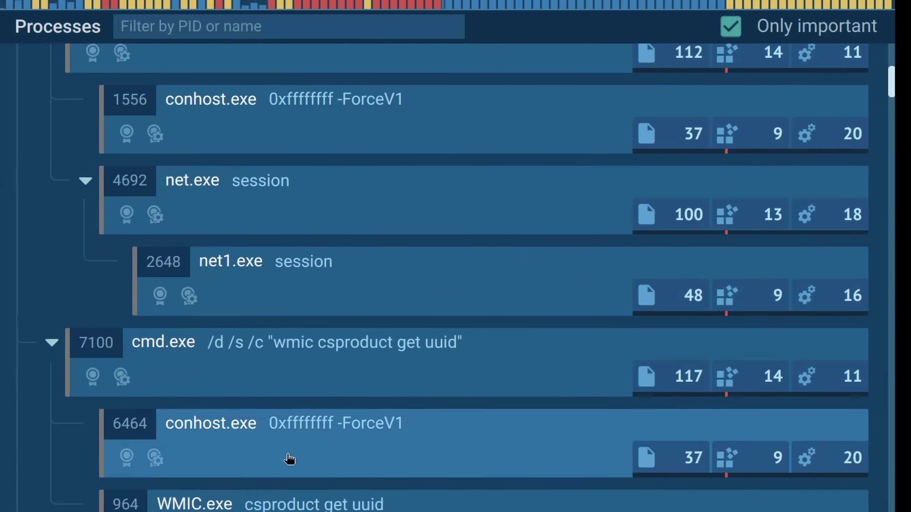
scroll(291, 460, "down", 5)
scroll(318, 492, "down", 3)
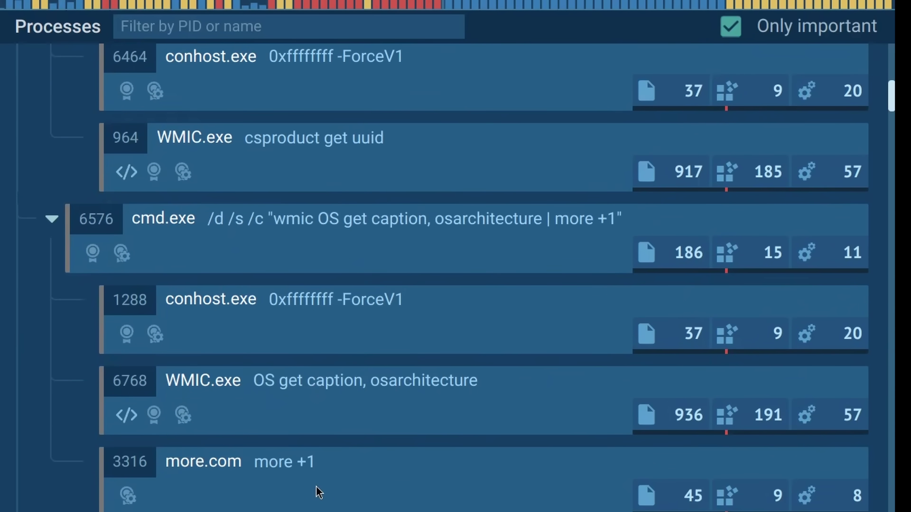
scroll(318, 492, "down", 7)
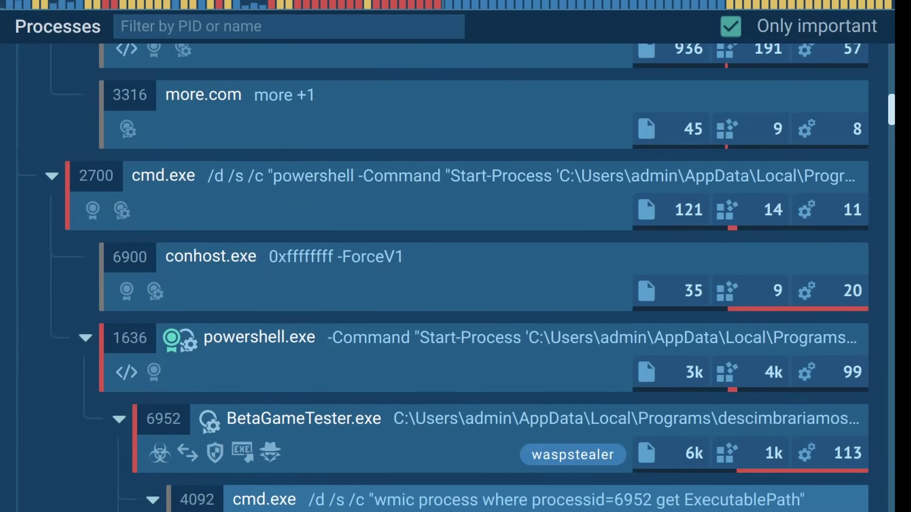
scroll(466, 276, "down", 8)
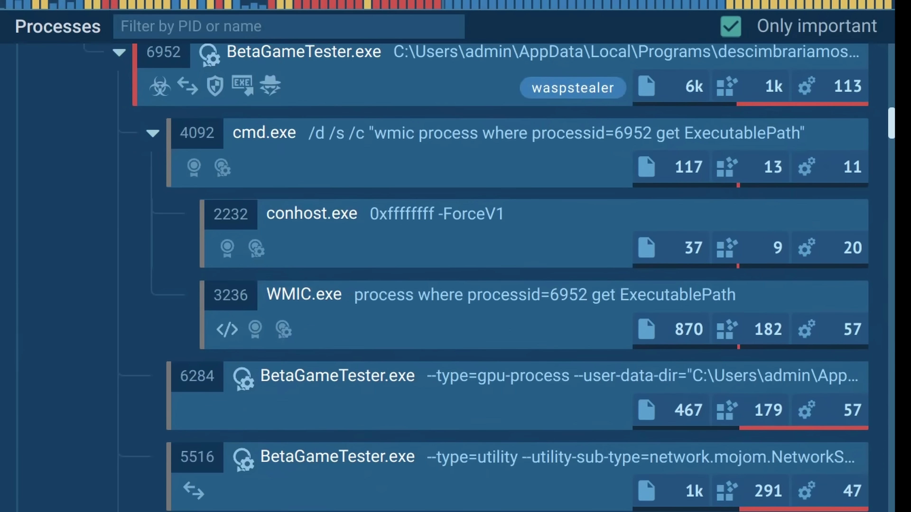
scroll(493, 277, "down", 20)
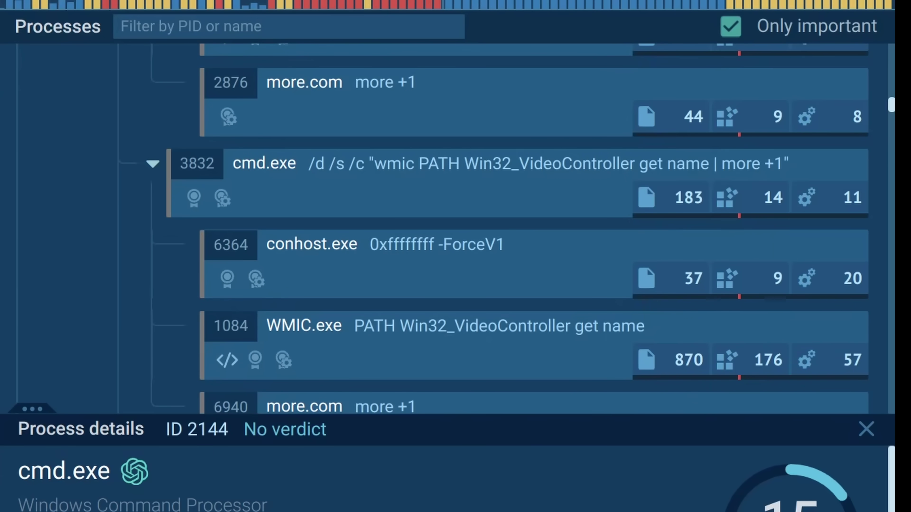
scroll(424, 299, "down", 11)
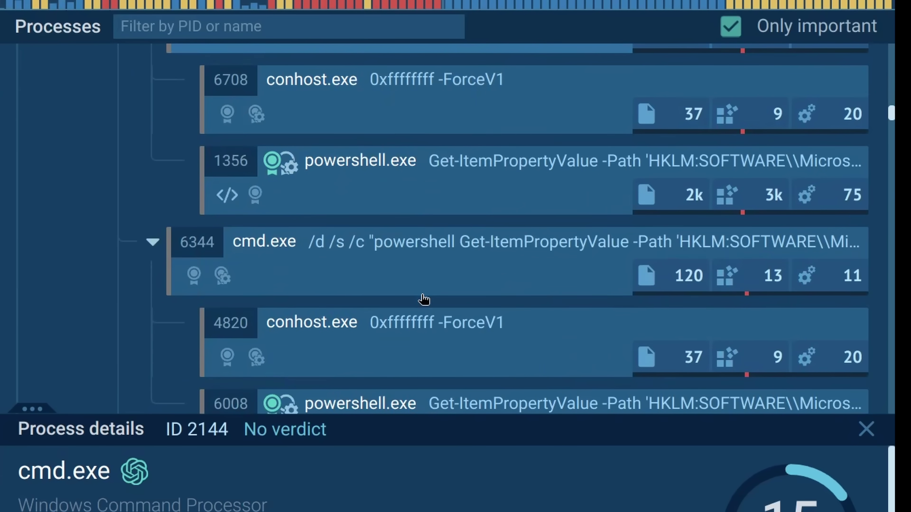
left_click(428, 261)
Step: Inspect the details of cmd.exe processes 3316, 3028 and 6376
scroll(428, 225, "down", 4)
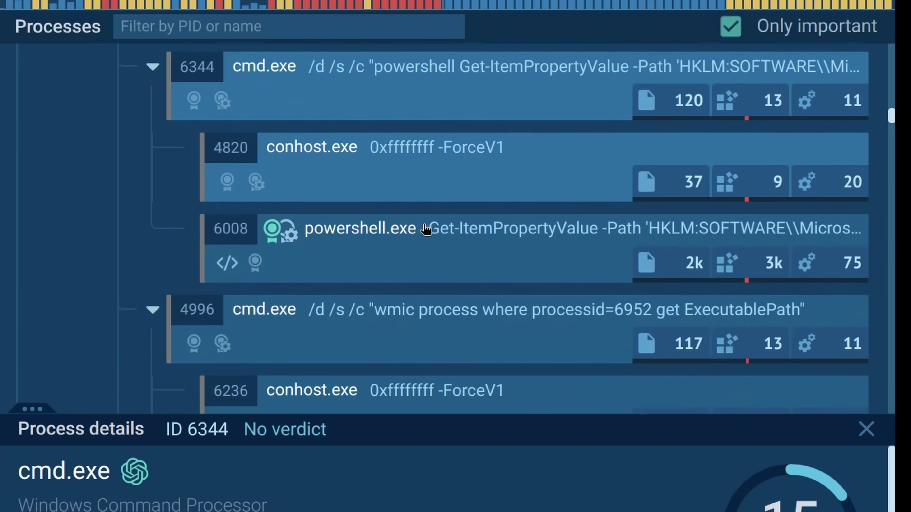
scroll(427, 224, "down", 10)
left_click(406, 208)
left_click(381, 125)
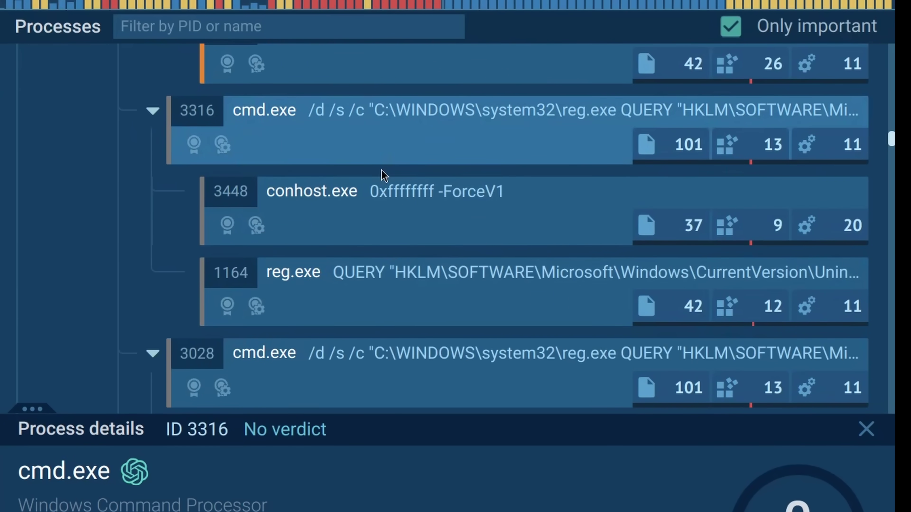
scroll(369, 215, "down", 3)
left_click(357, 245)
scroll(351, 244, "down", 3)
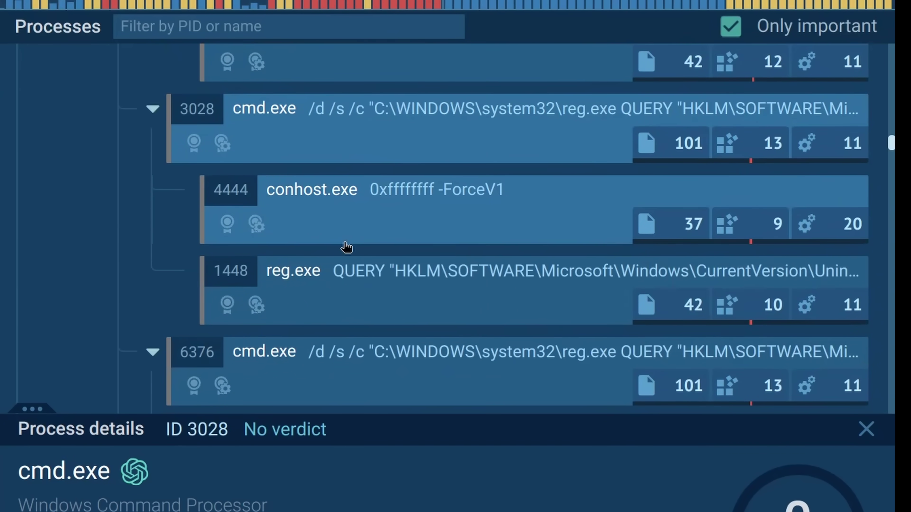
scroll(347, 246, "down", 3)
left_click(346, 249)
Step: Inspect cmd.exe 5484 and 2588 and process 4820, ending on the HTTP requests list
scroll(347, 247, "down", 6)
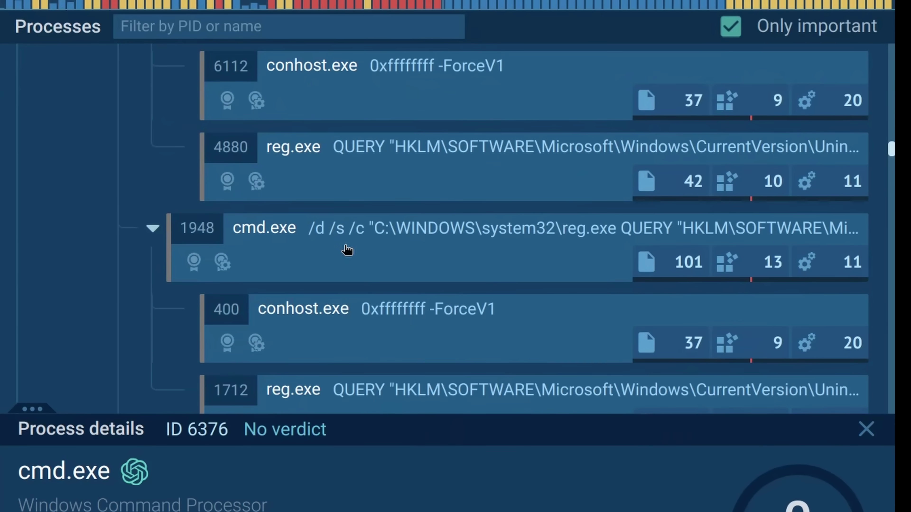
scroll(350, 228, "down", 3)
left_click(355, 229)
scroll(355, 229, "down", 3)
left_click(356, 226)
scroll(356, 226, "down", 3)
left_click(356, 225)
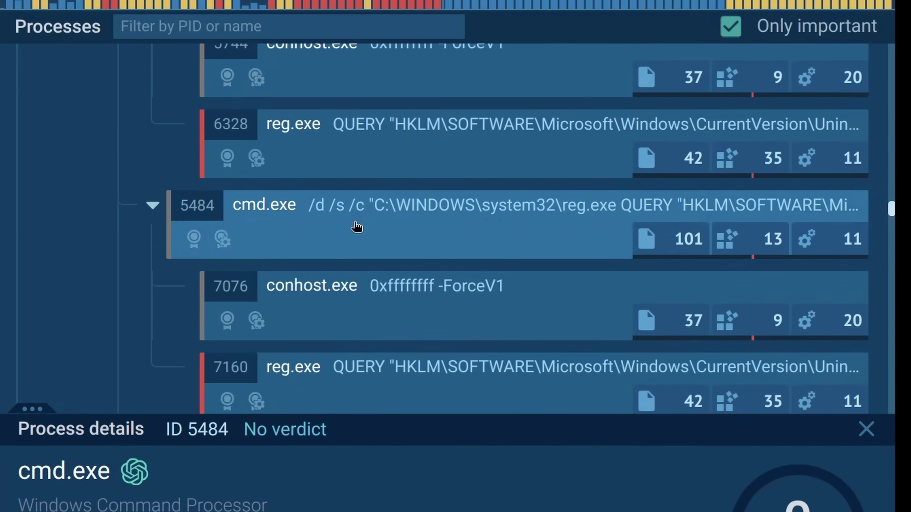
scroll(344, 222, "down", 3)
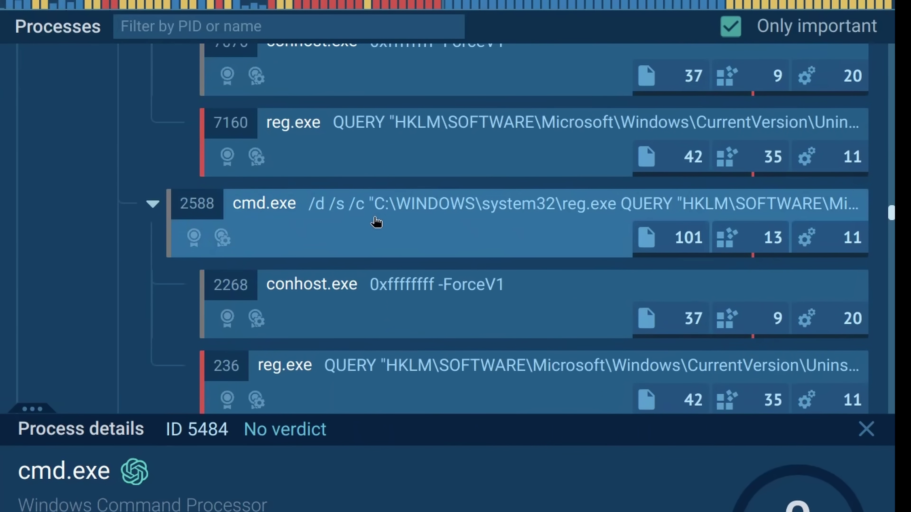
left_click(377, 218)
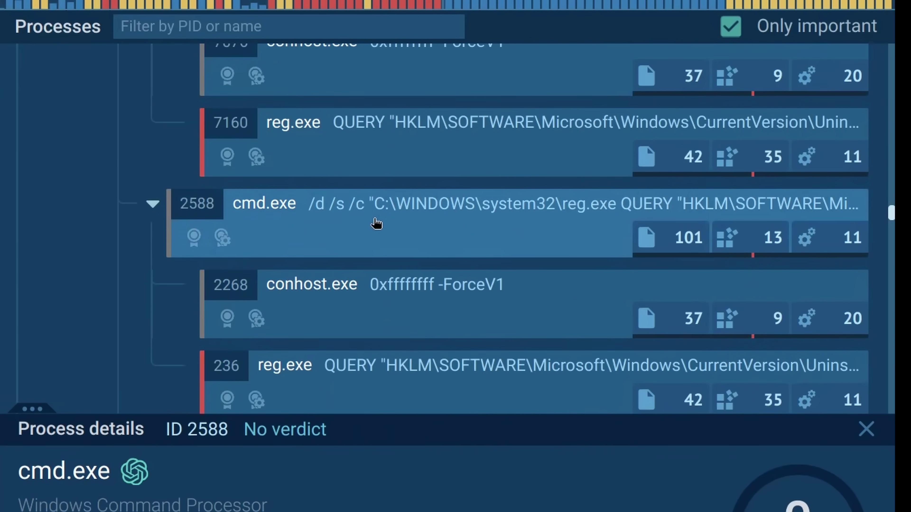
scroll(340, 236, "down", 3)
left_click(342, 230)
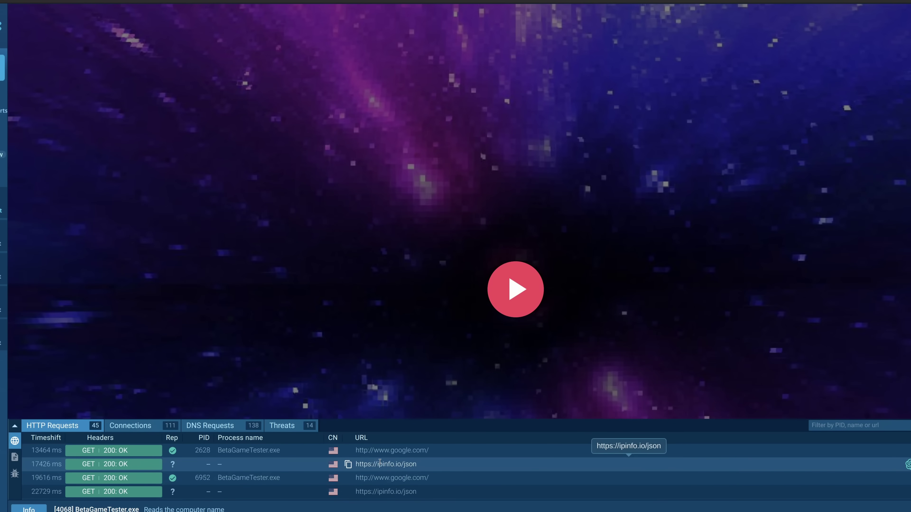
scroll(395, 461, "down", 5)
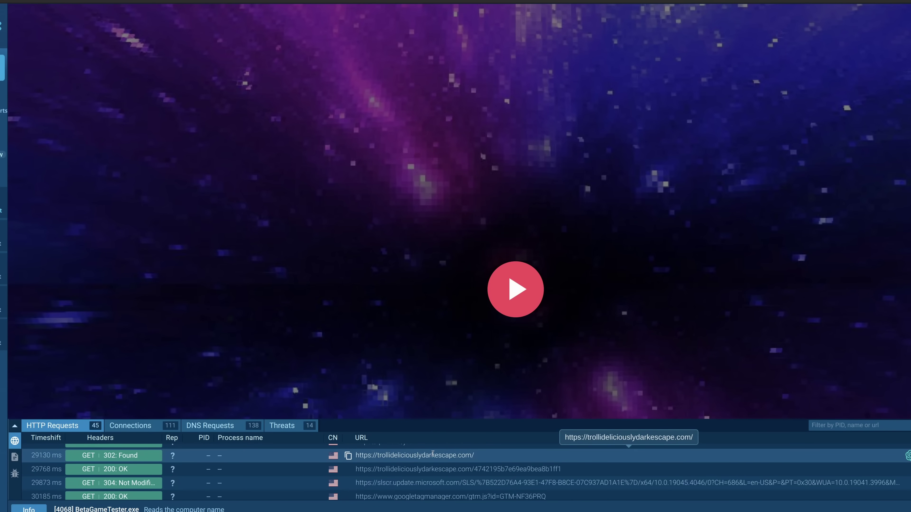
left_click_drag(385, 455, 448, 456)
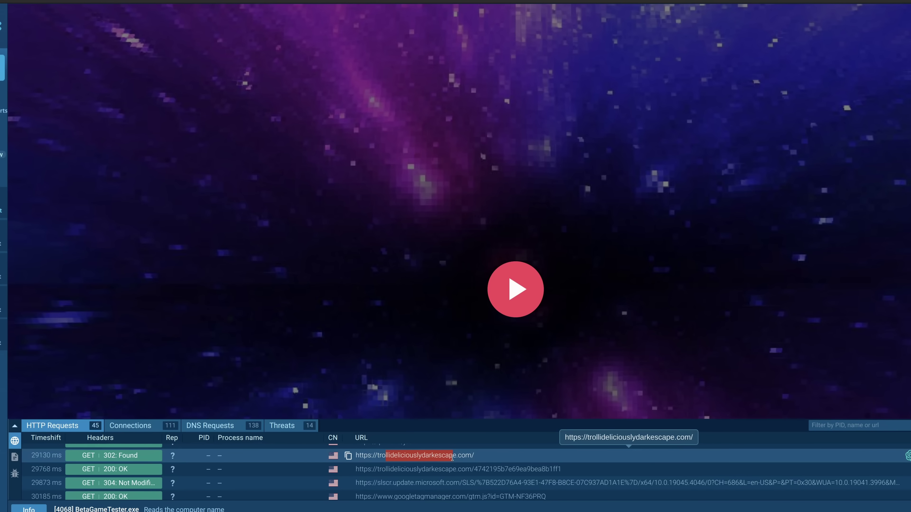
scroll(448, 457, "down", 3)
scroll(434, 468, "down", 10)
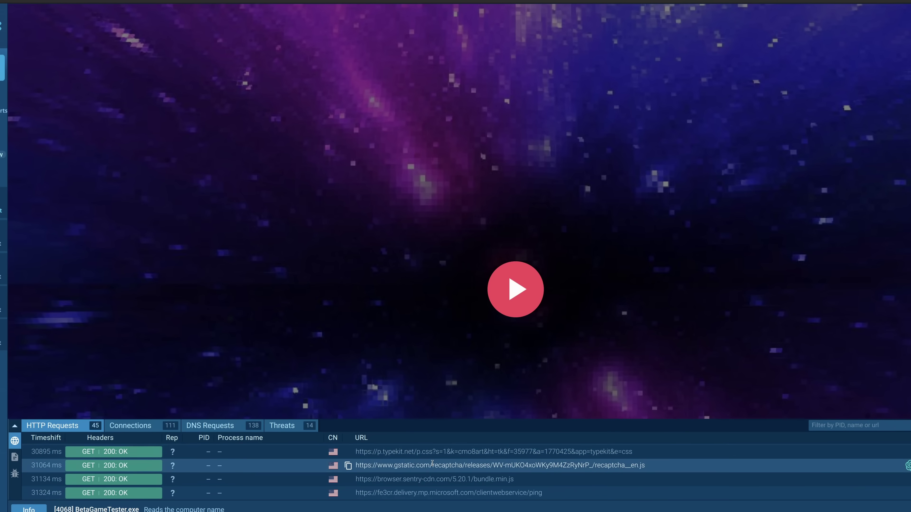
scroll(557, 479, "up", 10)
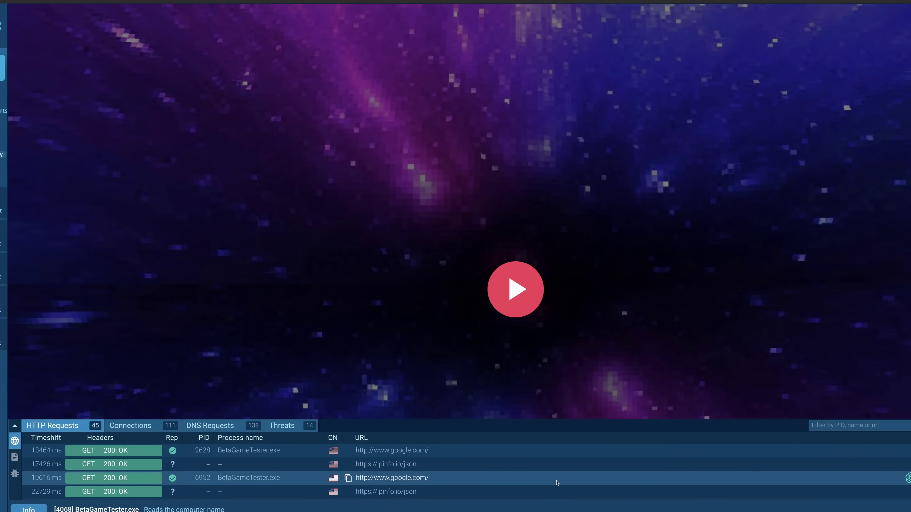